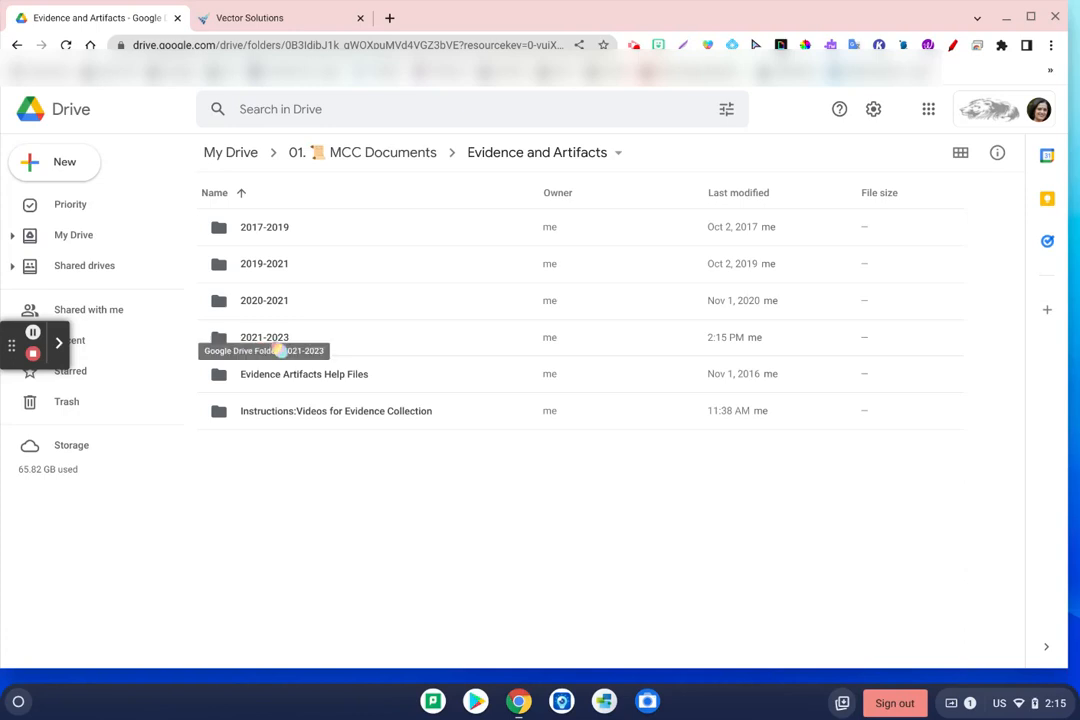
# Share the 2021-2023 folder by link with Chelmsford Public Schools.
pyautogui.click(272, 338)
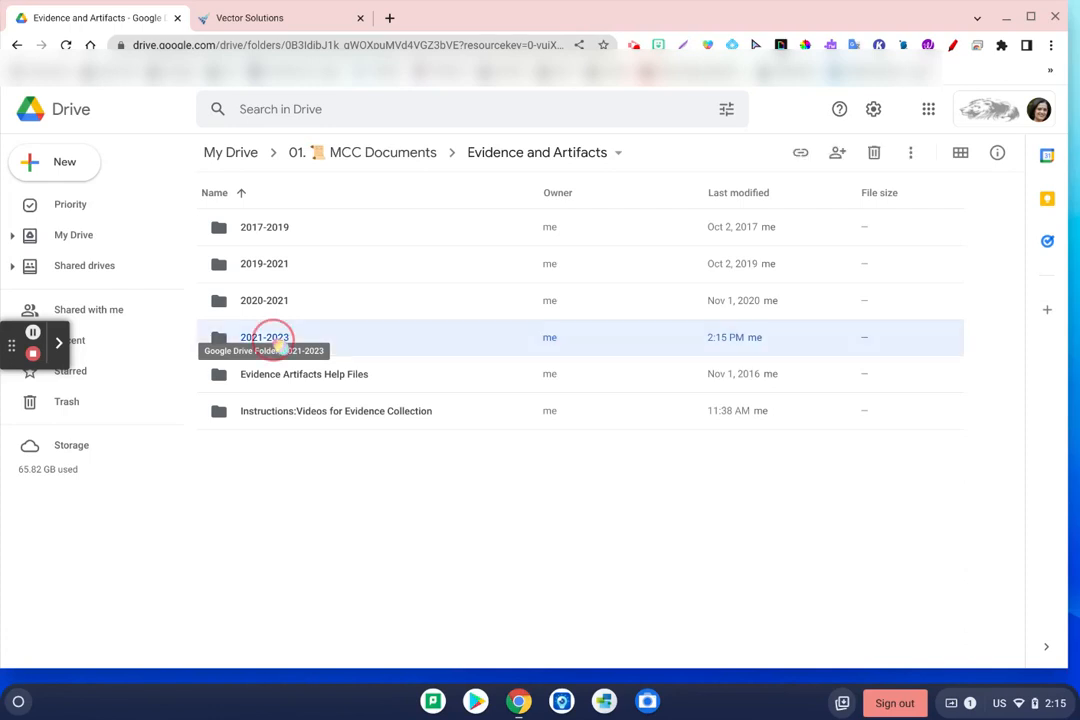
pyautogui.rightClick(272, 340)
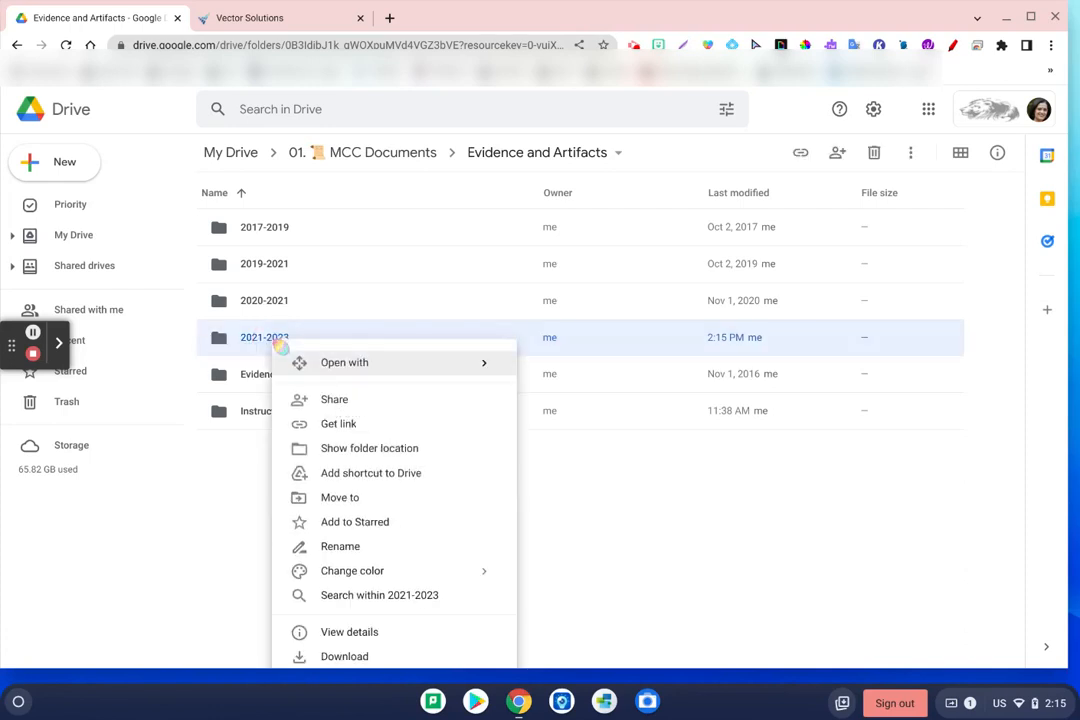
pyautogui.click(358, 406)
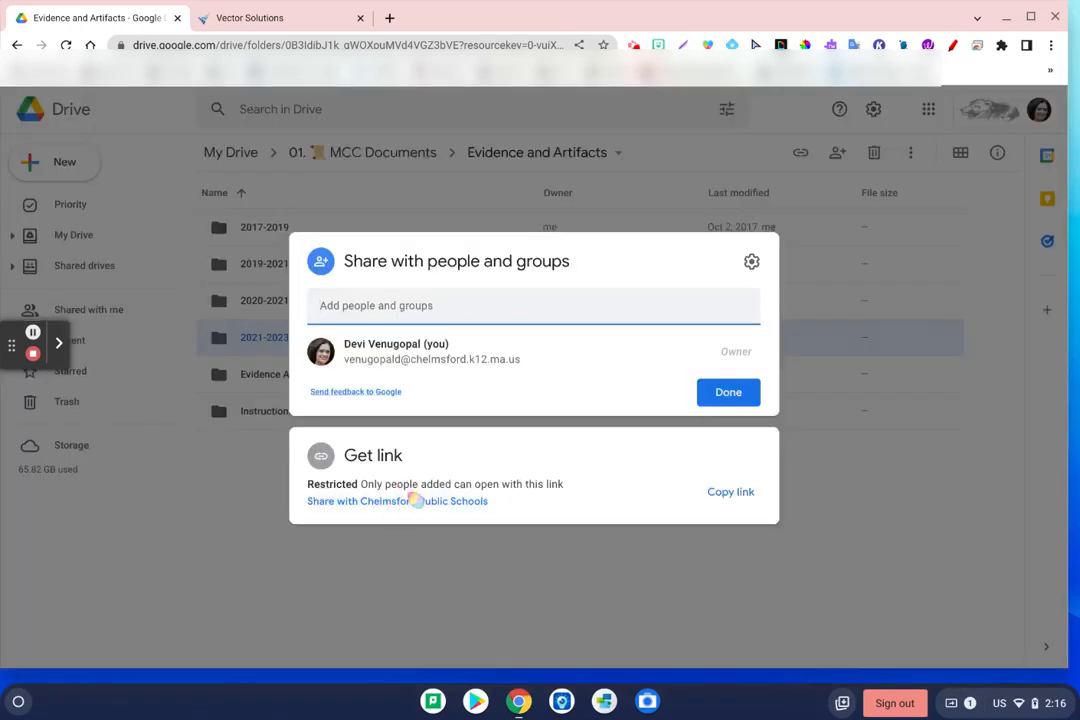
pyautogui.click(413, 501)
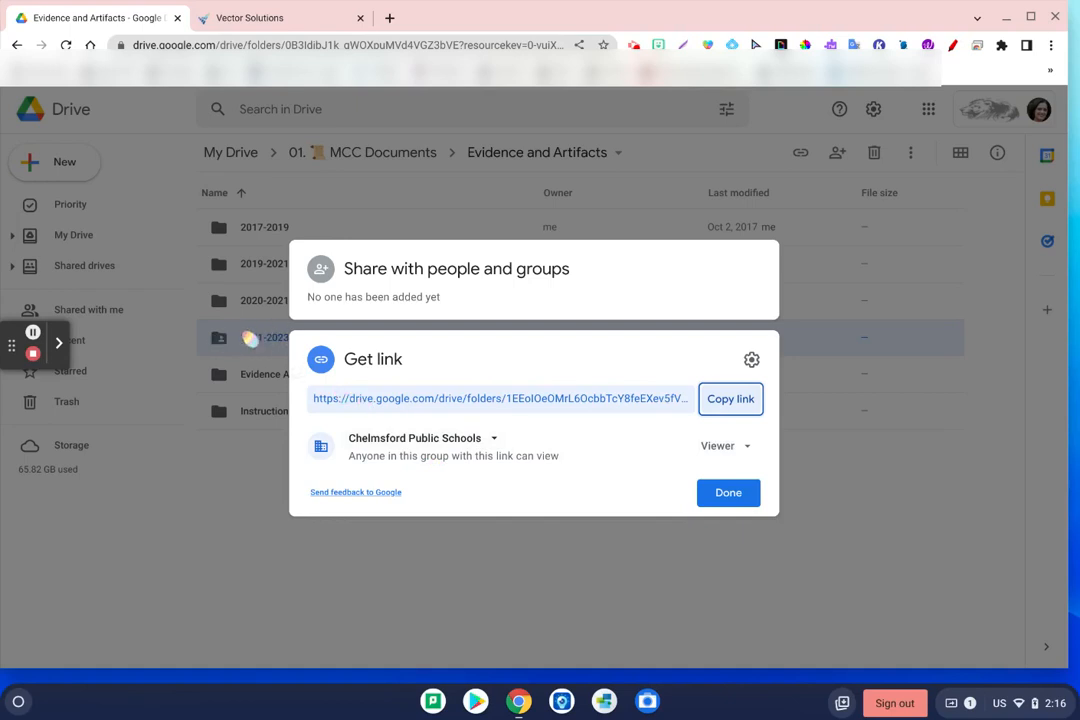
# Set the 2021-2023 folder's link access back to Restricted and close its sharing settings.
pyautogui.click(498, 441)
pyautogui.click(458, 475)
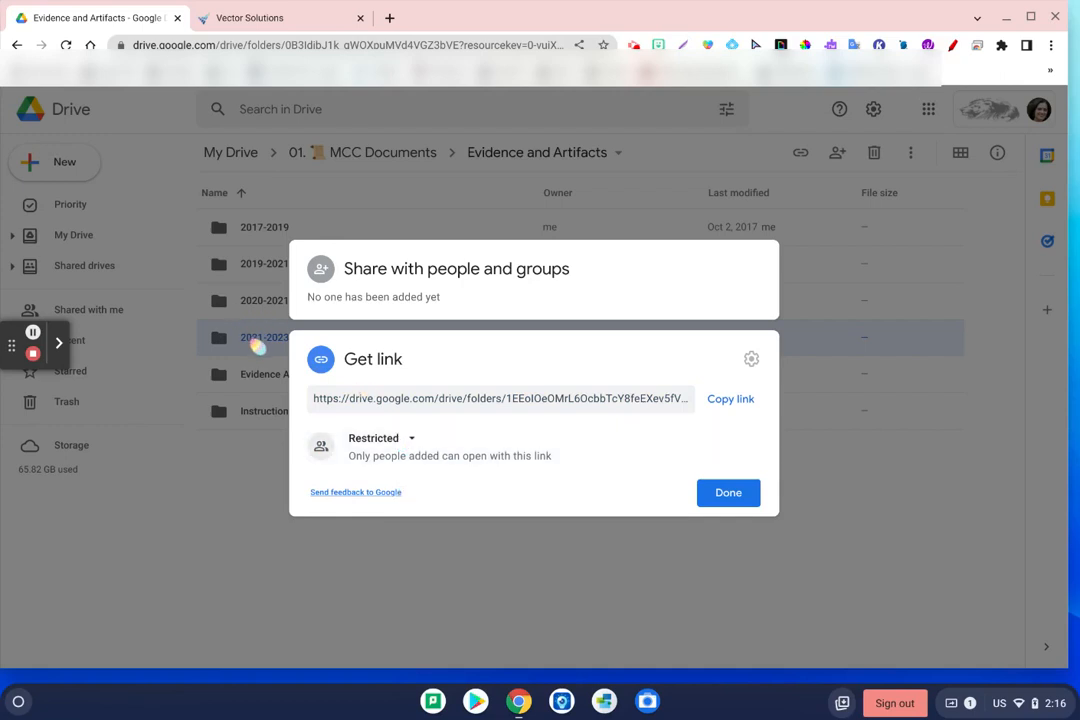
pyautogui.click(260, 345)
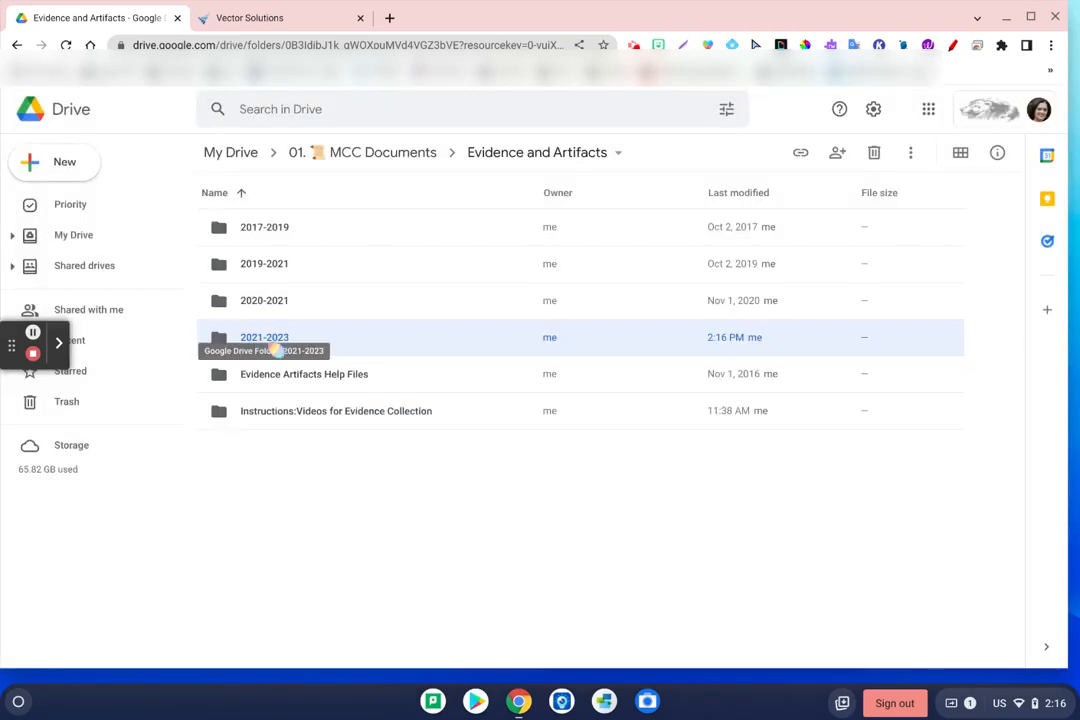
# Open the 2021-2023 folder and share the October 19 2021 Teacher Unannounced Observation Form PDF by link with Chelmsford Public Schools.
pyautogui.doubleClick(272, 345)
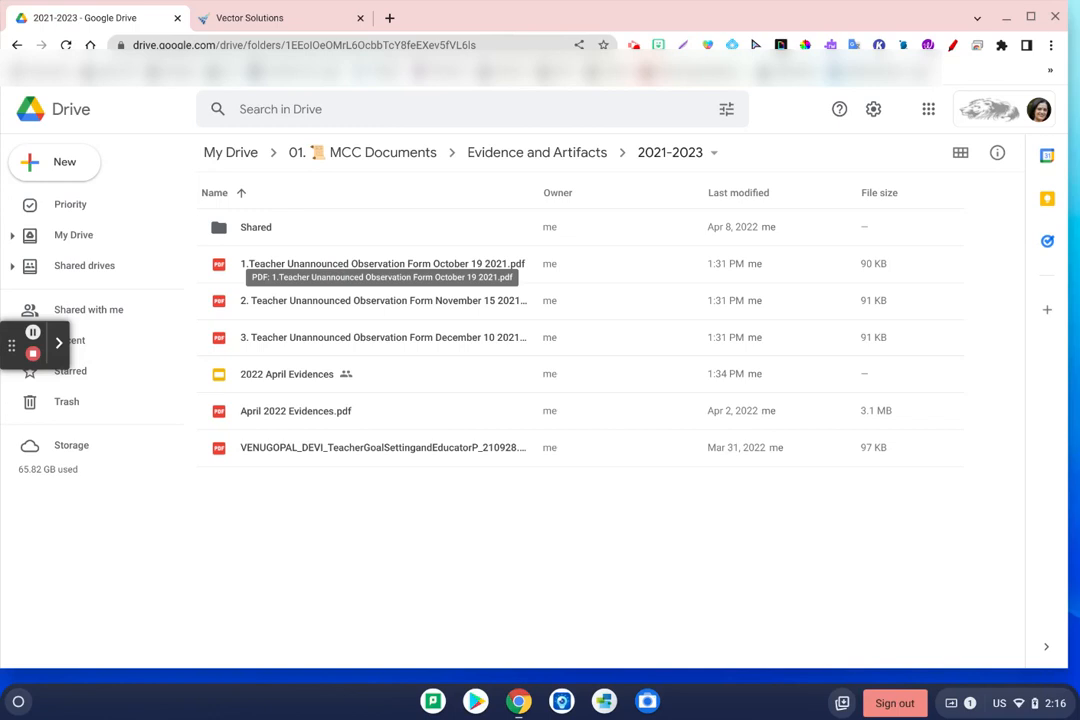
pyautogui.rightClick(333, 262)
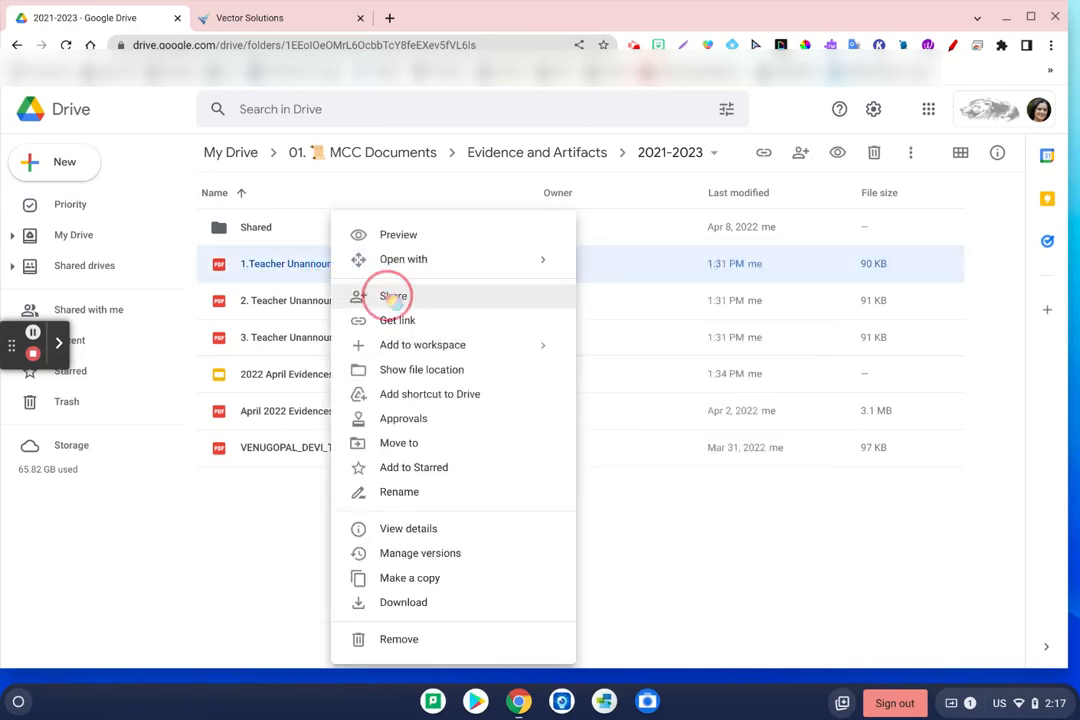
pyautogui.click(393, 297)
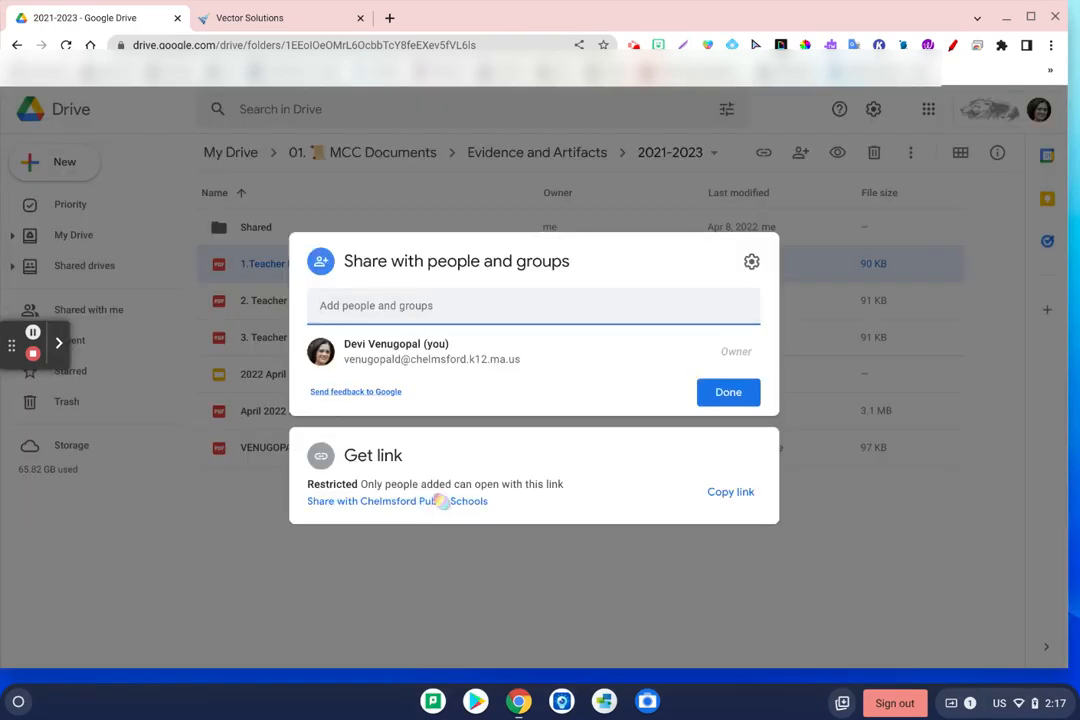
pyautogui.click(441, 501)
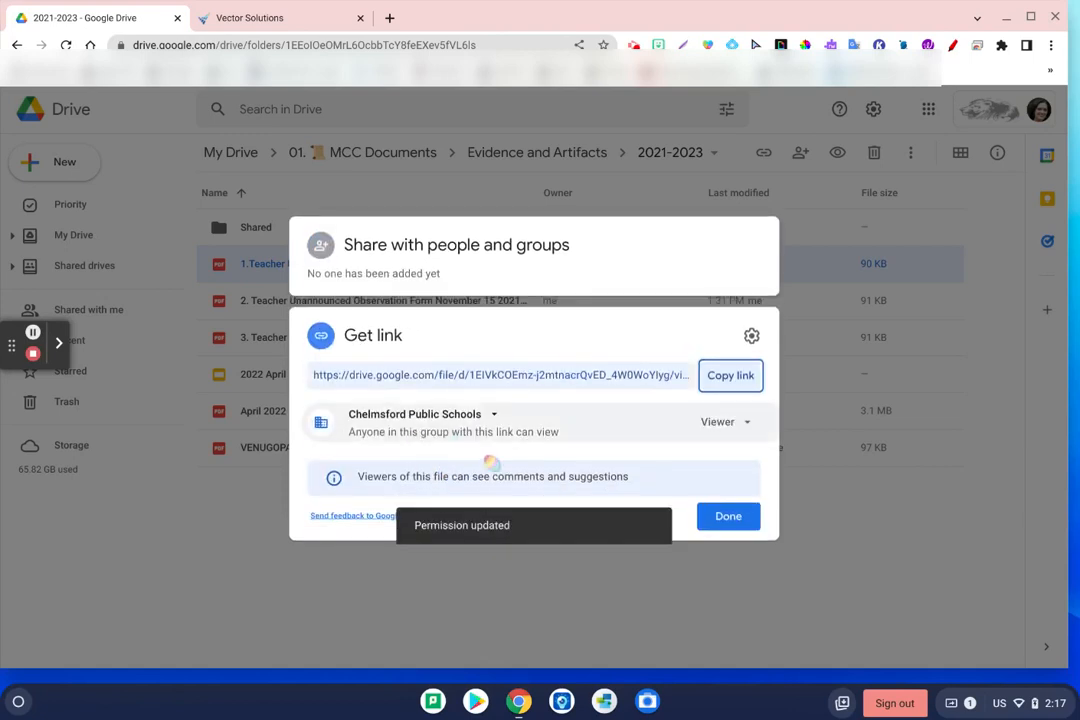
pyautogui.press('Escape')
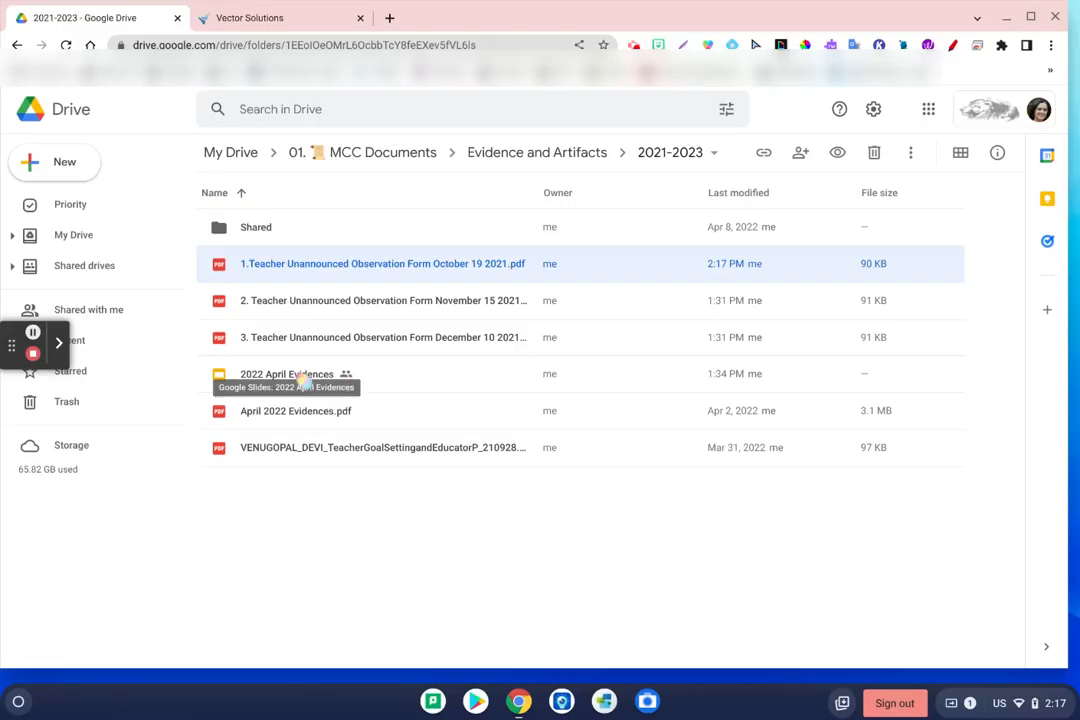
# Check the link sharing settings of the 2022 April Evidences slides and close them.
pyautogui.rightClick(302, 380)
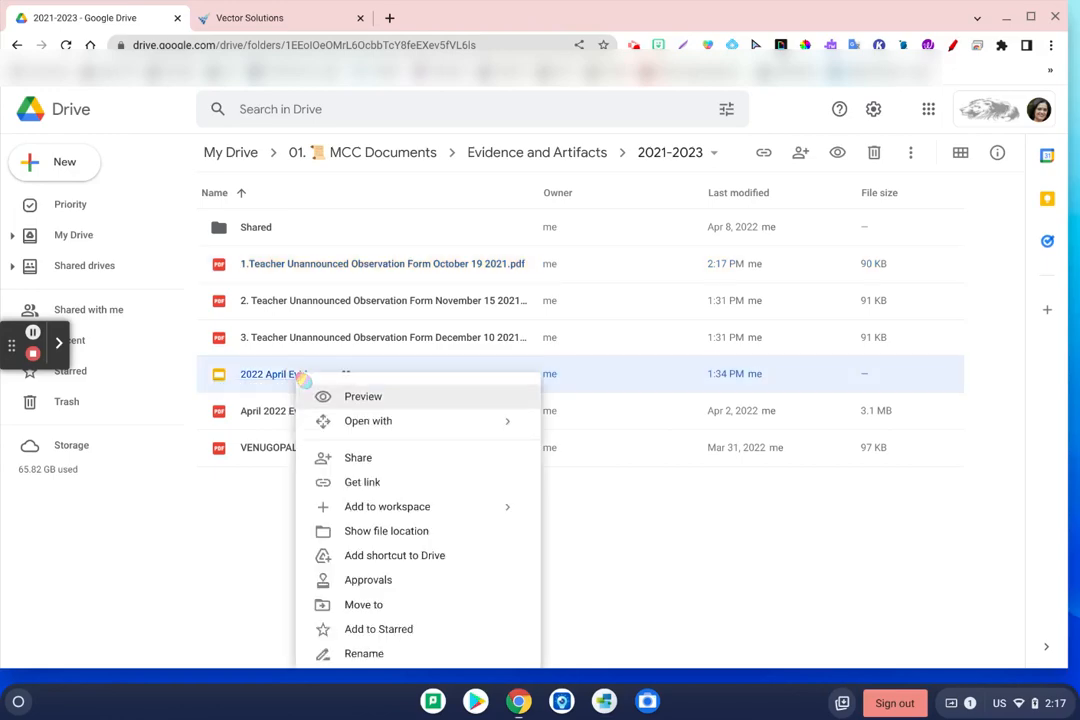
pyautogui.click(393, 465)
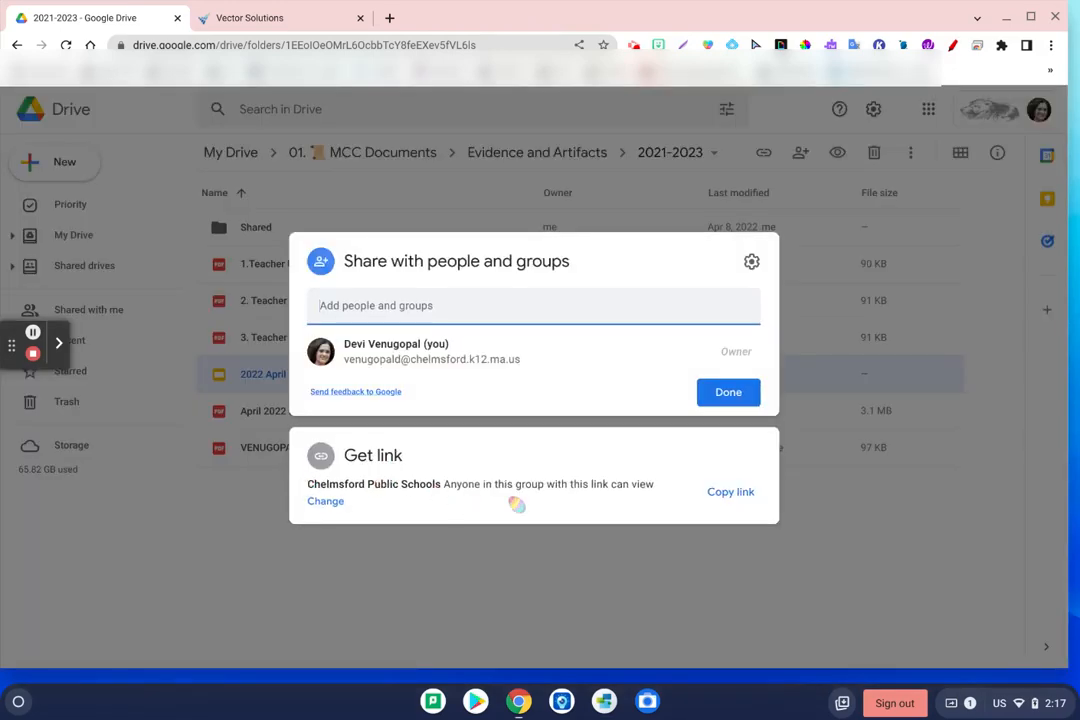
pyautogui.click(728, 393)
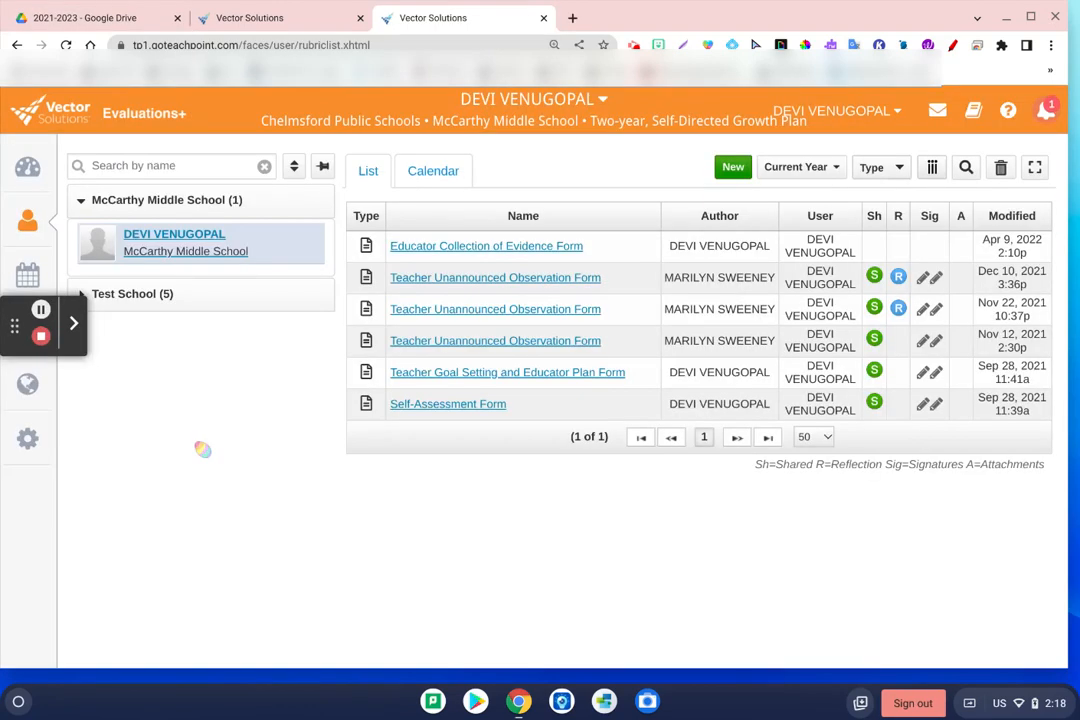
# In Vector Solutions Evaluations+, open the Educator Collection of Evidence Form and start attaching a file to the Curriculum and Planning Indicator.
pyautogui.click(522, 252)
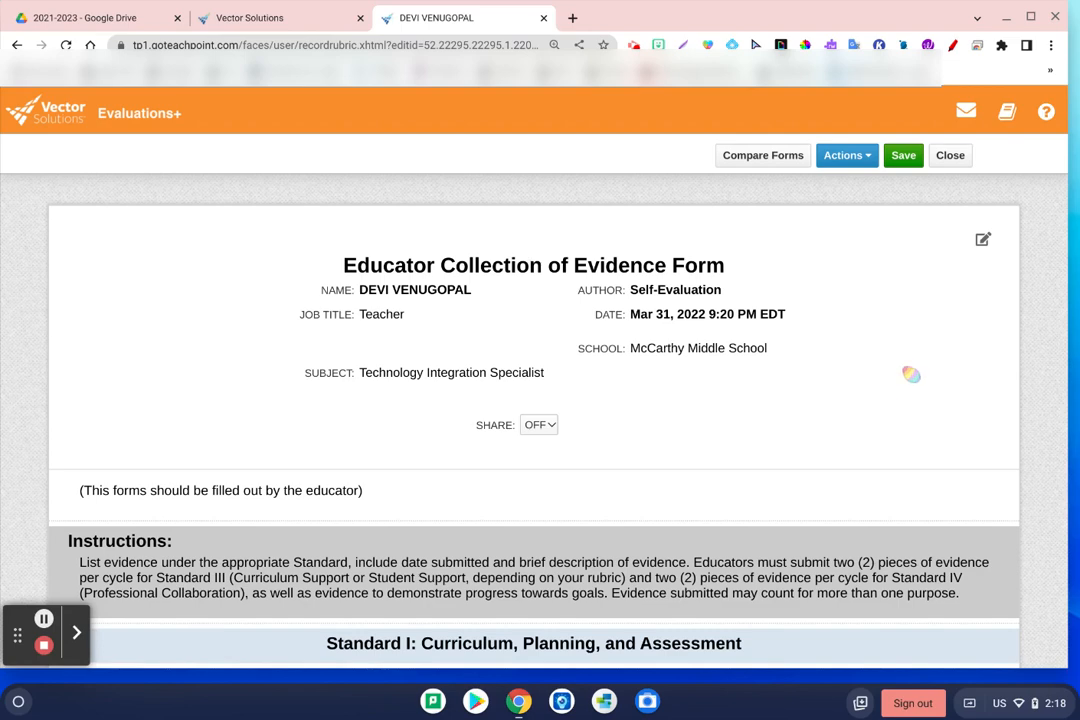
pyautogui.scroll(-3, 976, 323)
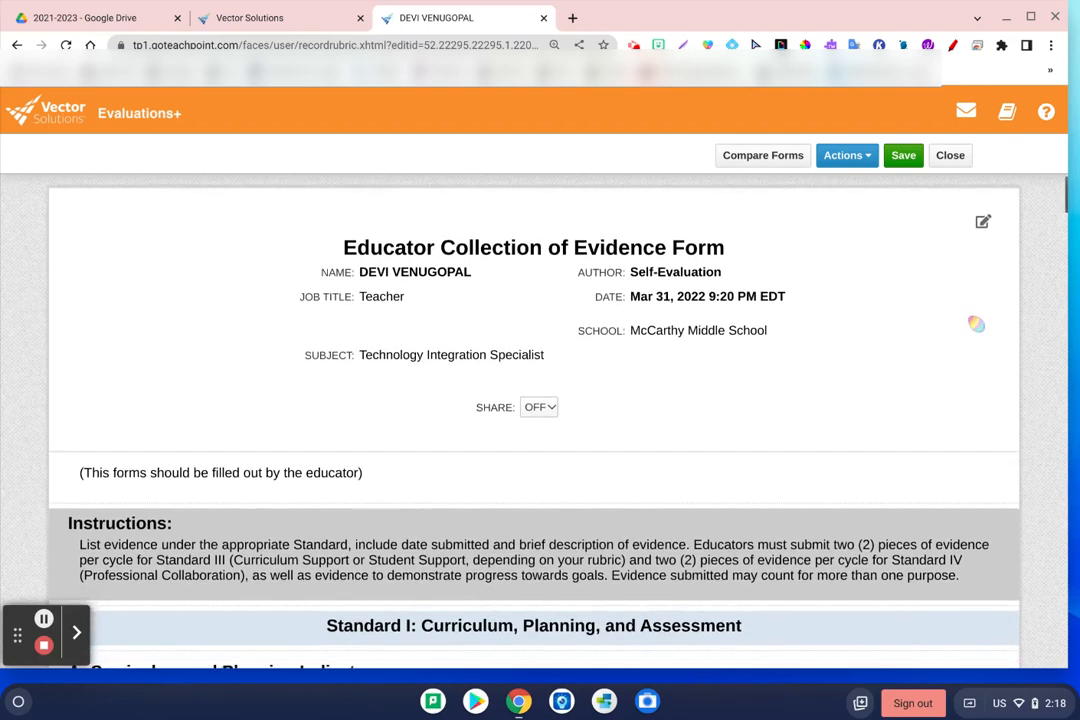
pyautogui.scroll(2, 976, 323)
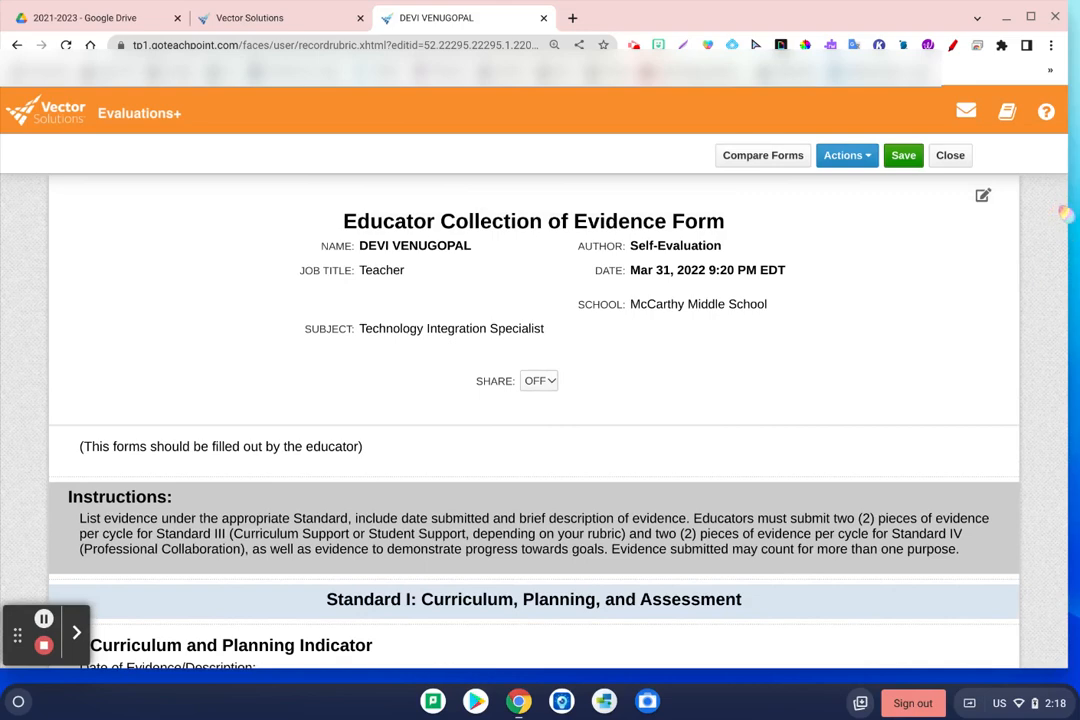
pyautogui.scroll(-10, 1020, 230)
pyautogui.scroll(8, 1018, 234)
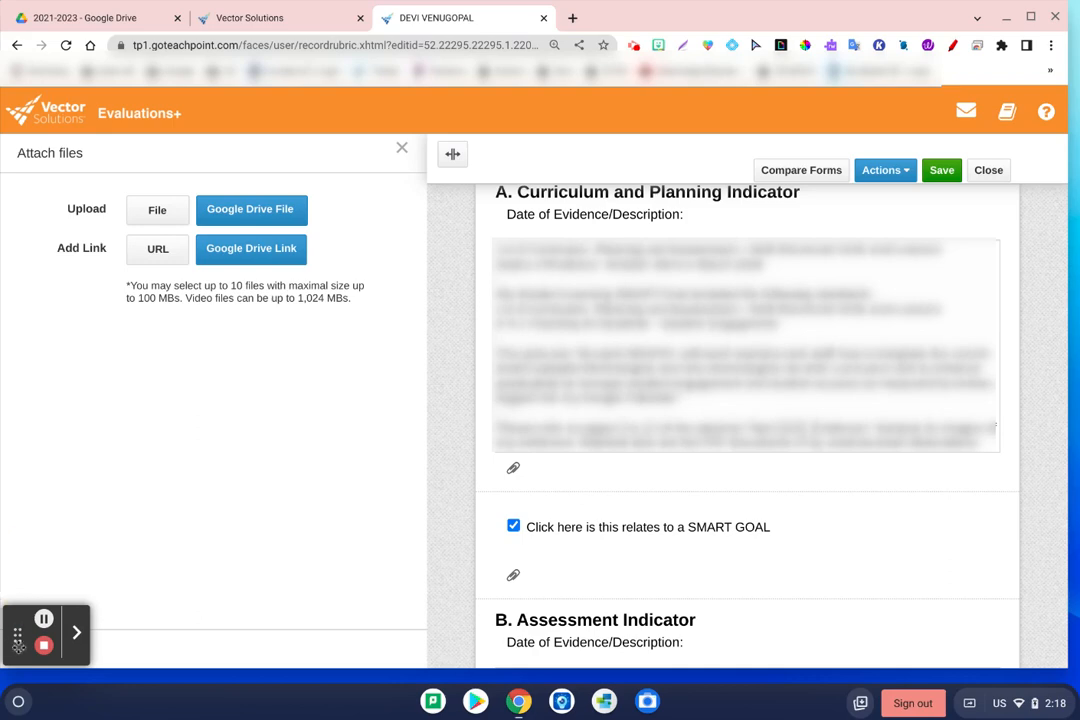
pyautogui.moveTo(12, 646); pyautogui.dragTo(12, 446)
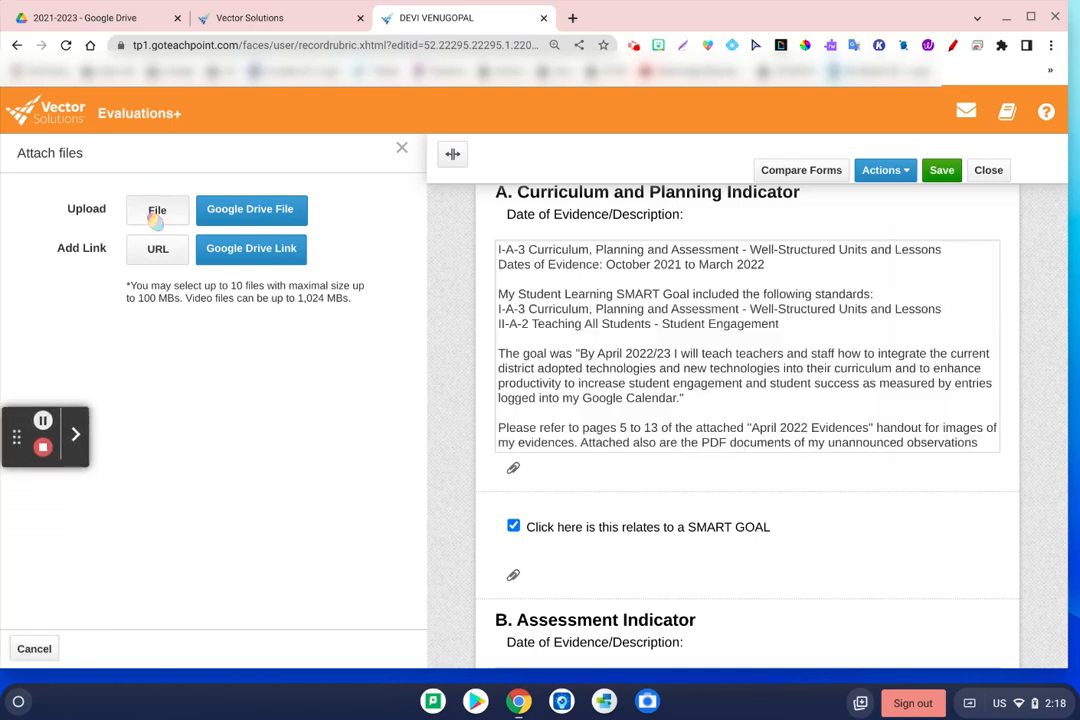
# Upload "1.Teacher Unannounced Observation Form October 19 2021.pdf" from the 2021-2023 folder, save the attachment, and close its preview.
pyautogui.click(155, 210)
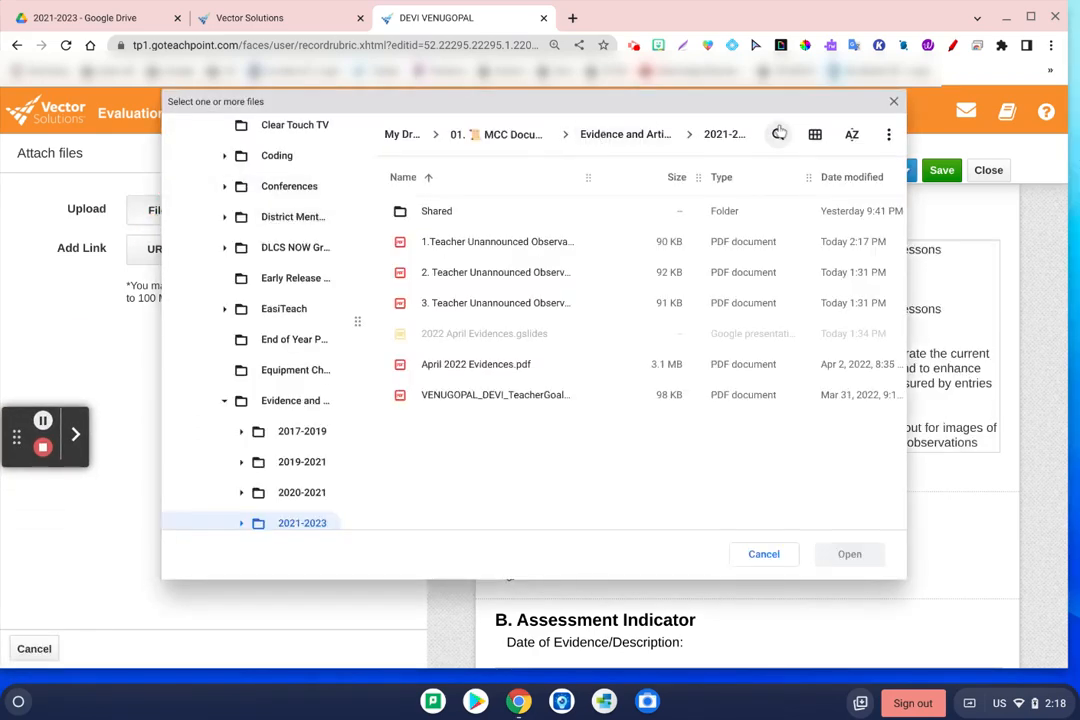
pyautogui.click(513, 246)
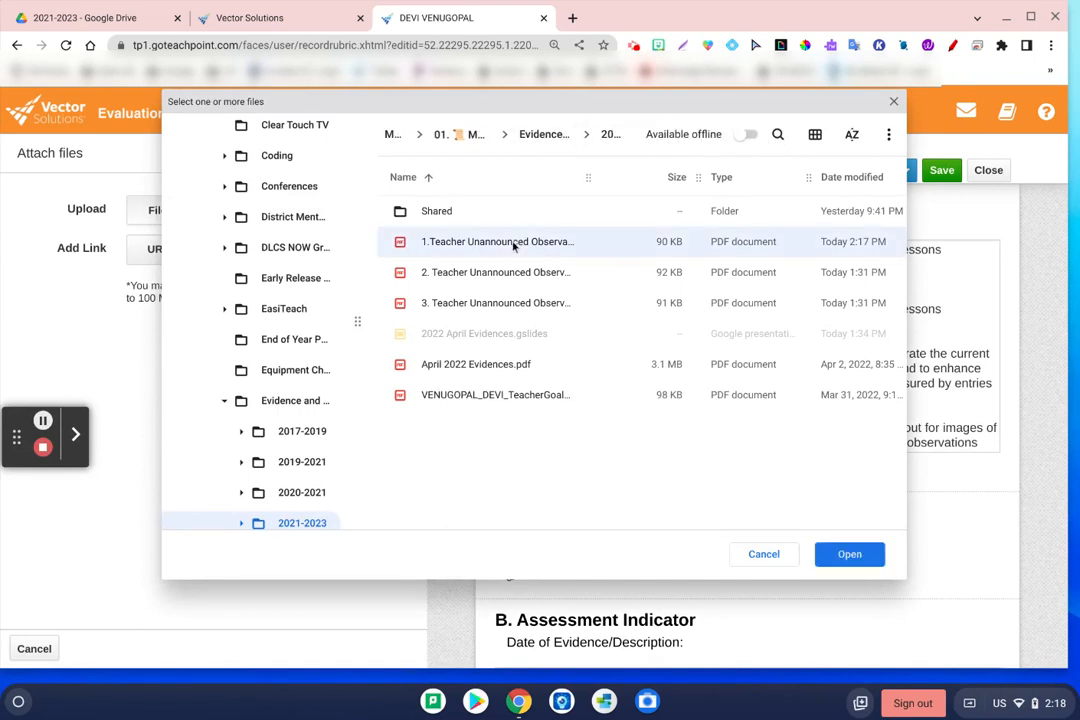
pyautogui.click(851, 556)
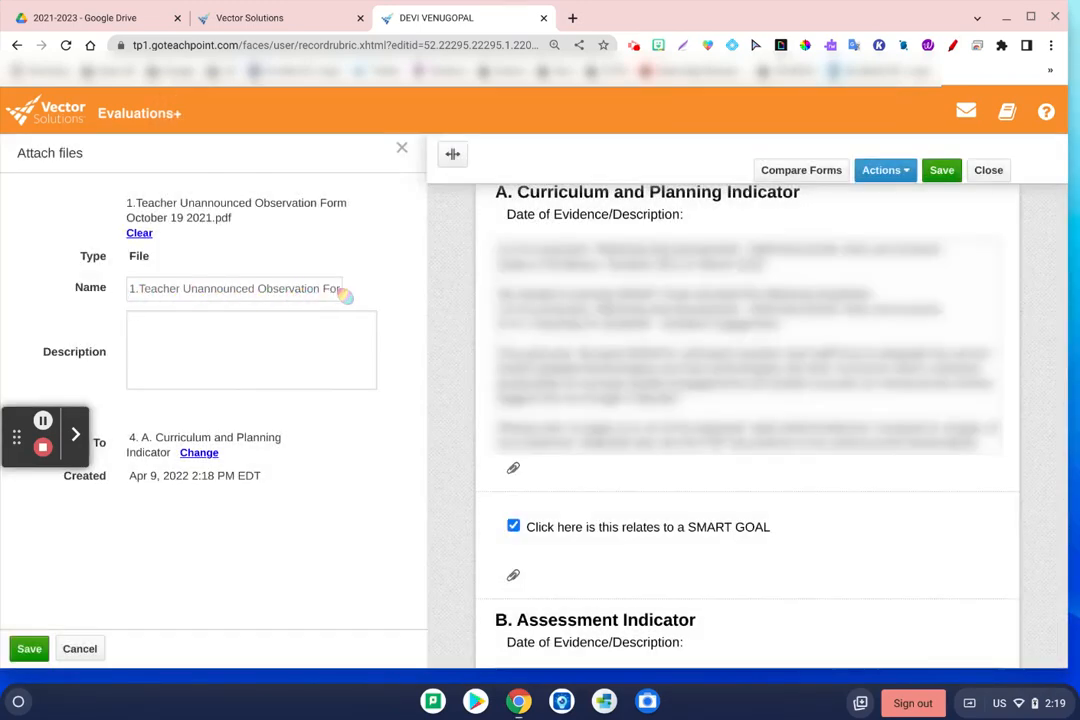
pyautogui.click(29, 650)
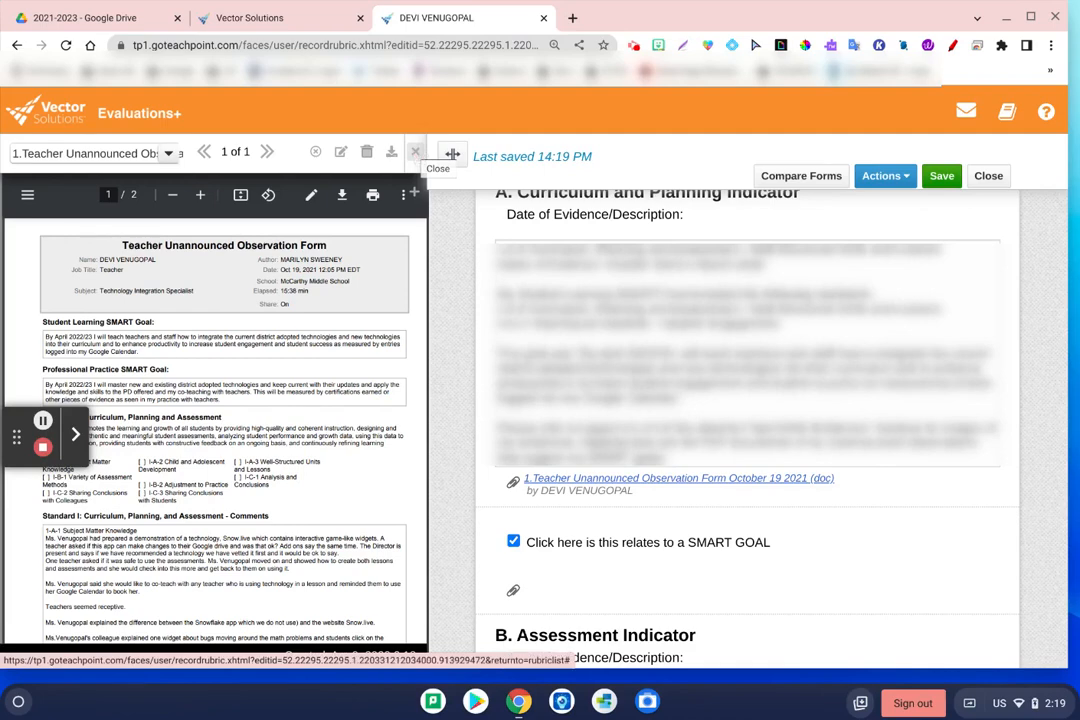
pyautogui.click(414, 151)
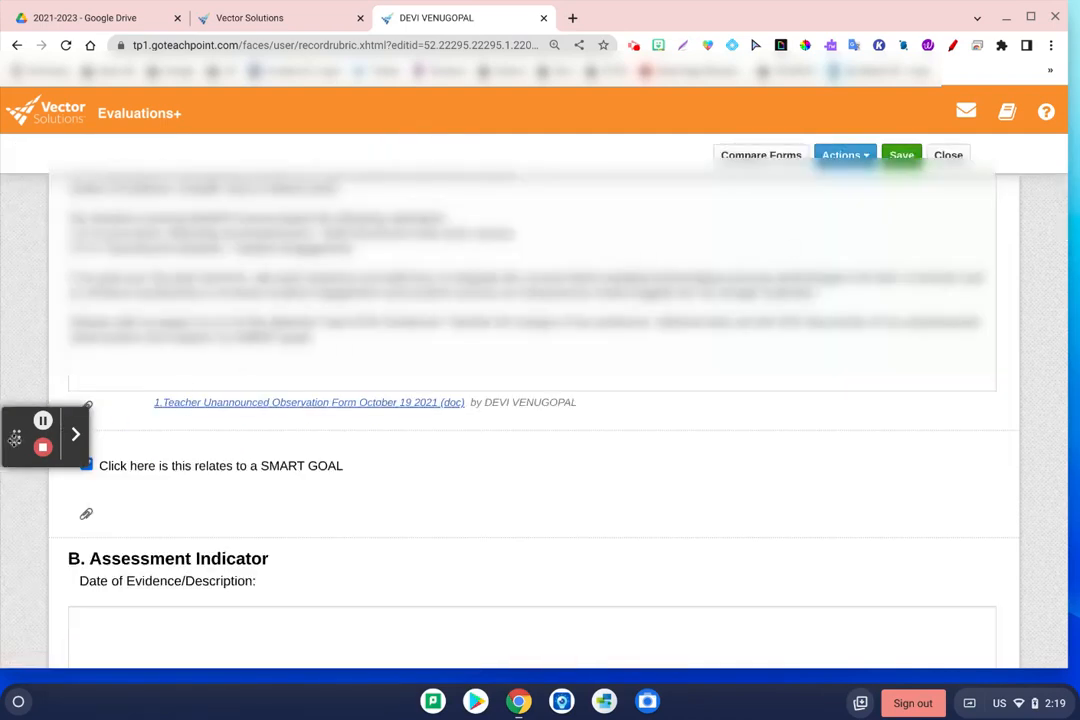
# Start another attachment for the Curriculum and Planning Indicator.
pyautogui.moveTo(16, 440); pyautogui.dragTo(14, 485)
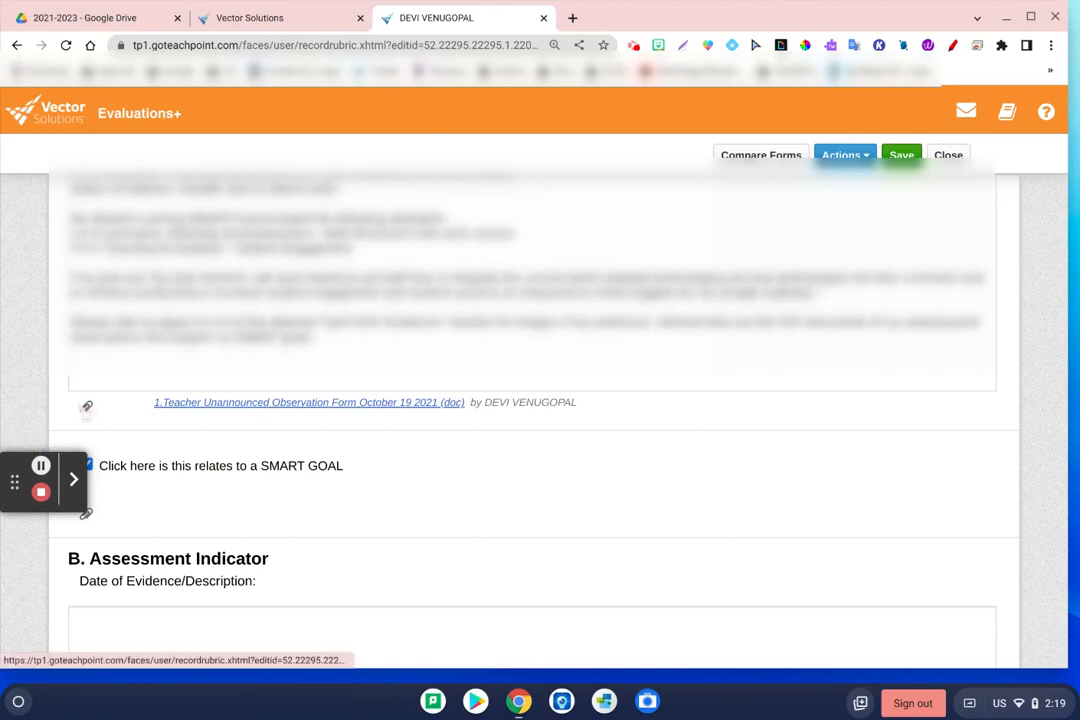
pyautogui.click(87, 408)
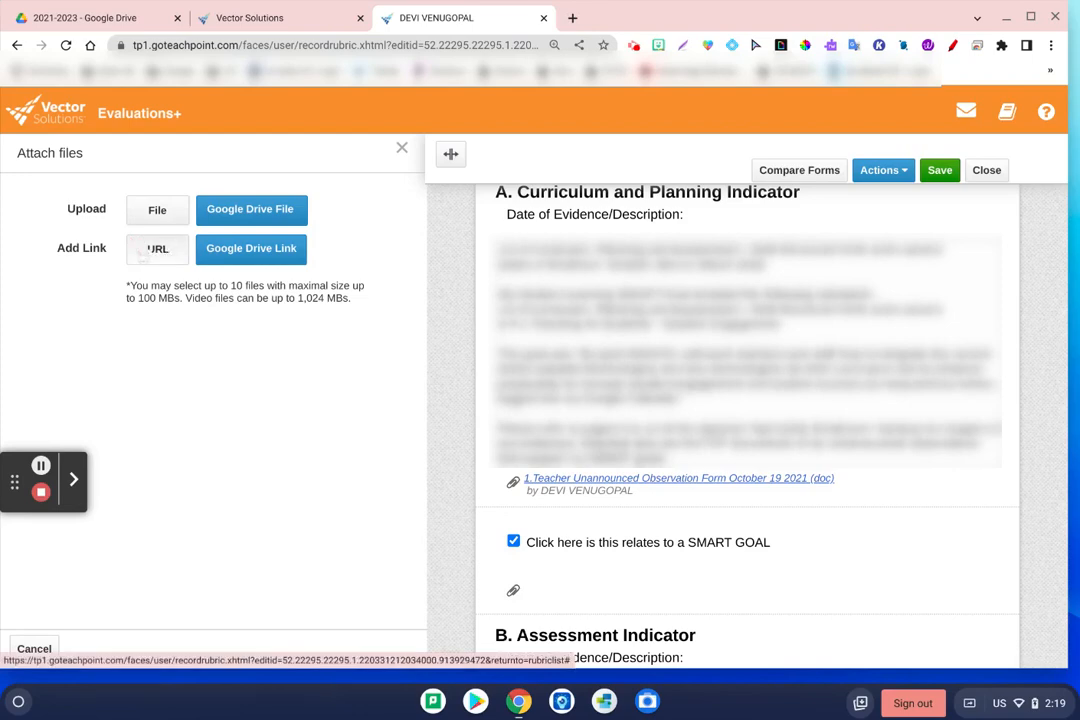
# Switch to Google Drive, set the 2021-2023 folder's link access to Chelmsford Public Schools, and copy the link.
pyautogui.click(71, 16)
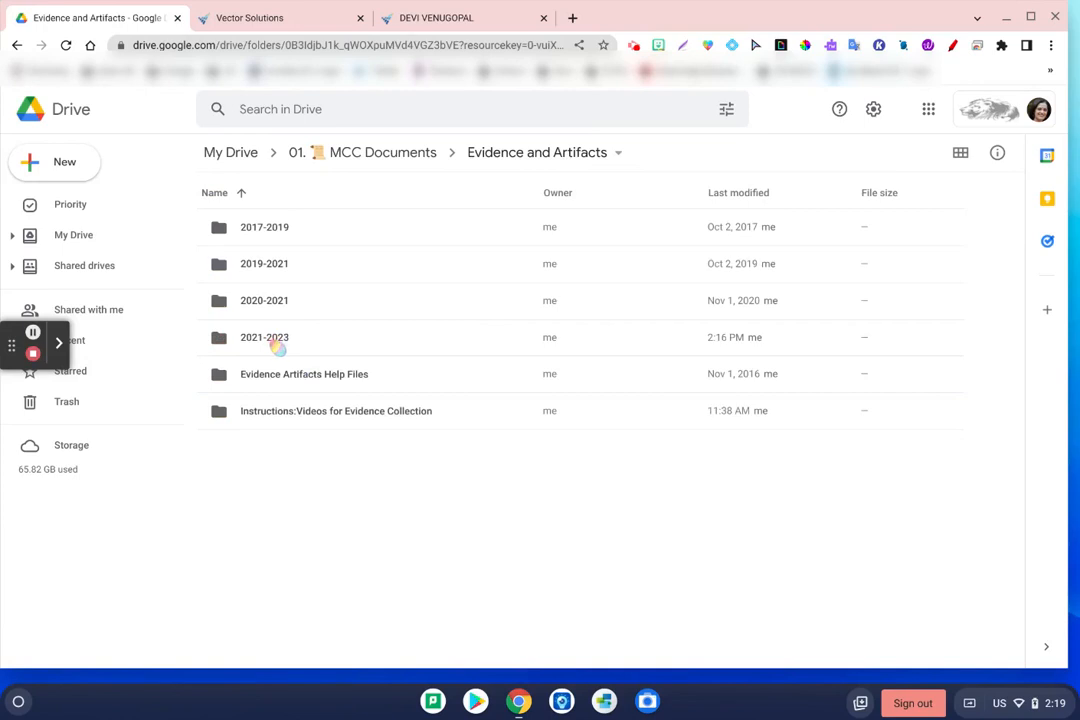
pyautogui.rightClick(277, 345)
pyautogui.click(352, 376)
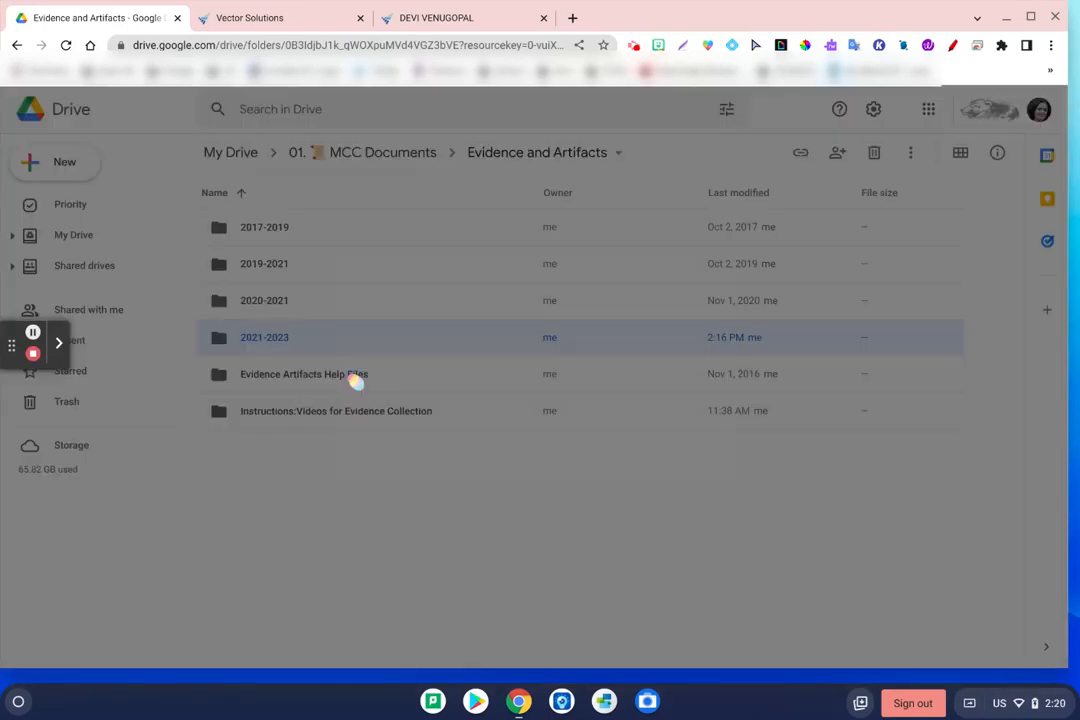
pyautogui.click(415, 440)
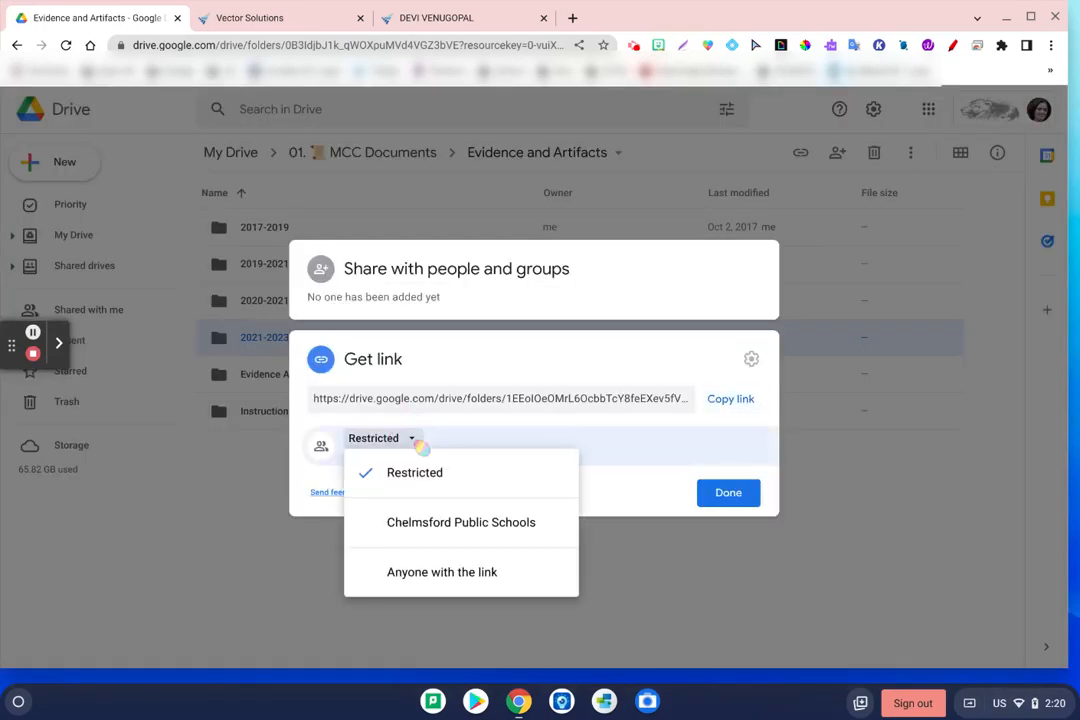
pyautogui.click(480, 527)
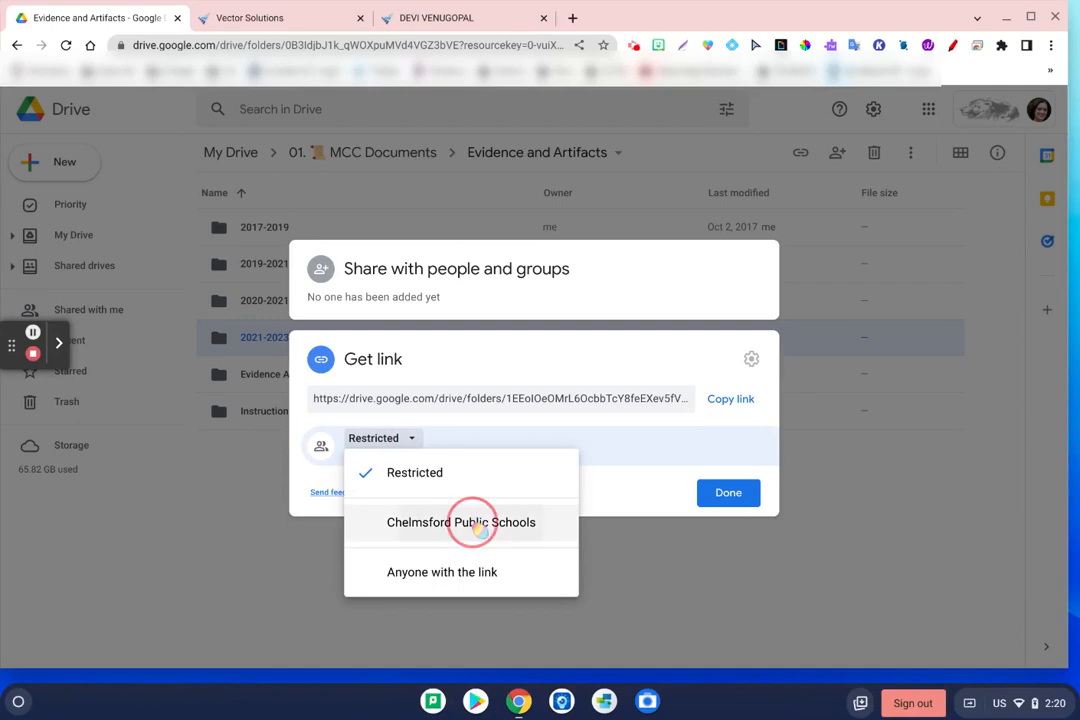
pyautogui.click(724, 399)
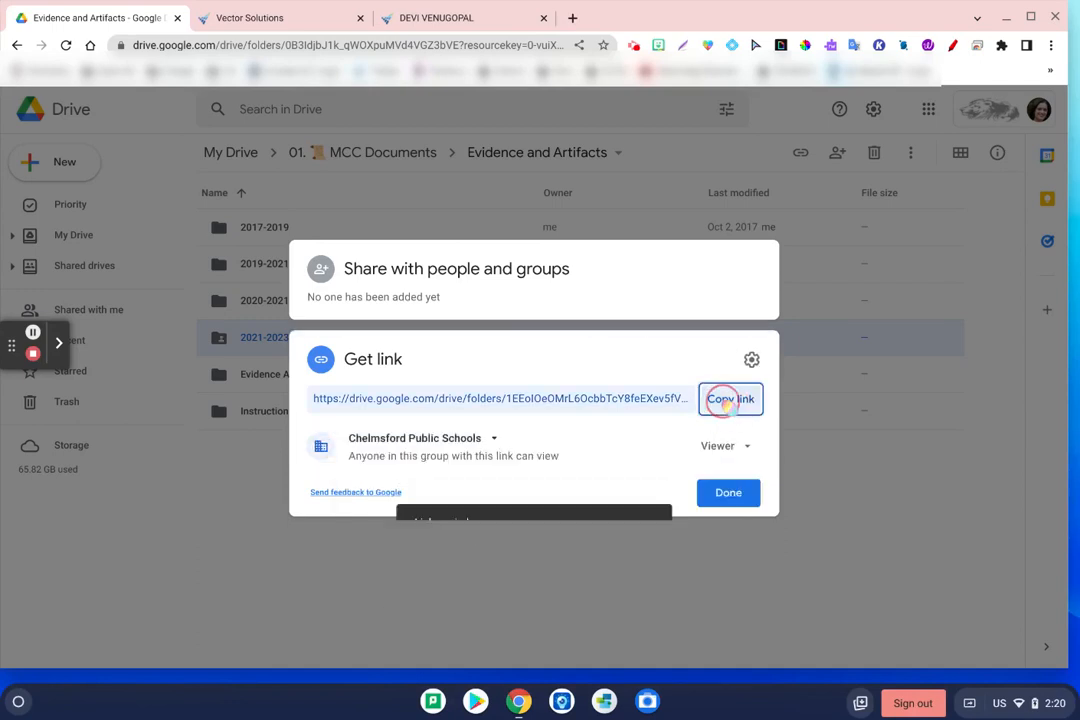
# Switch to Evaluations+ and attach the copied folder link to the Curriculum and Planning Indicator as a URL named "2021-2022".
pyautogui.click(463, 20)
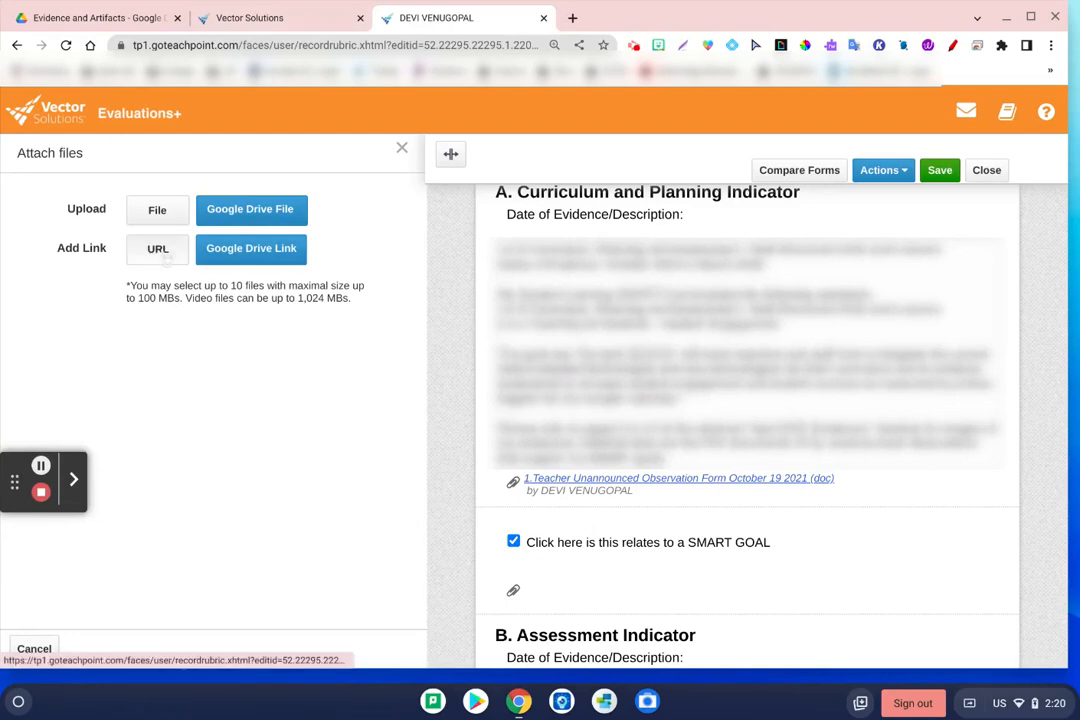
pyautogui.click(157, 250)
pyautogui.click(188, 240)
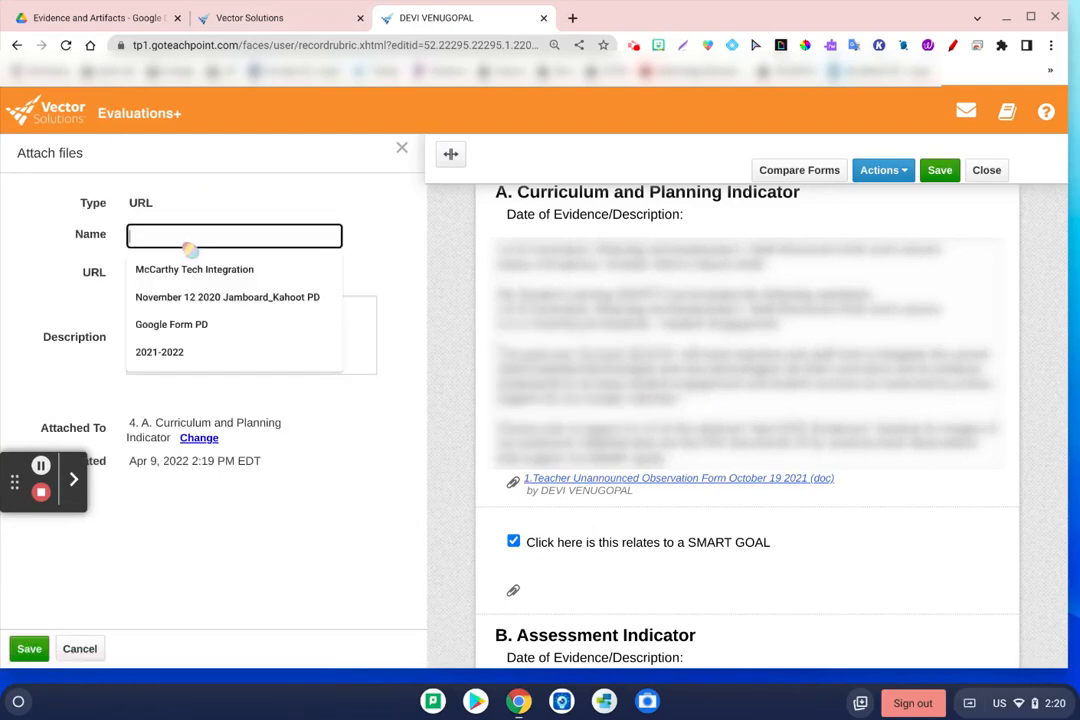
pyautogui.click(169, 352)
pyautogui.click(210, 278)
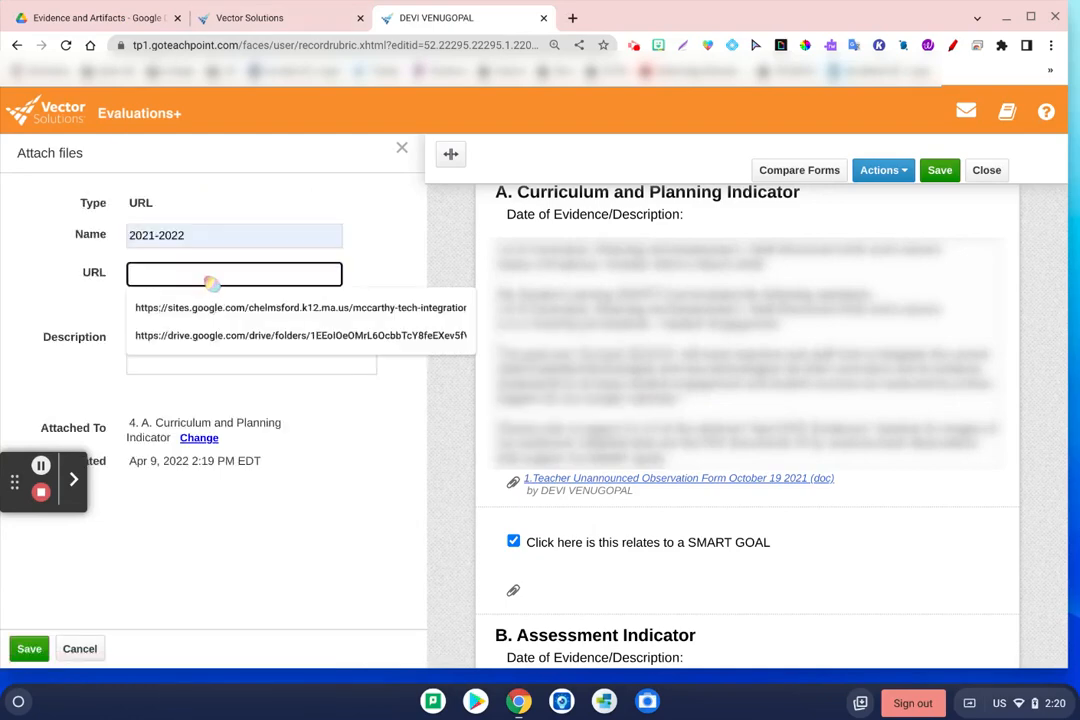
pyautogui.hotkey('ctrl', 'v')
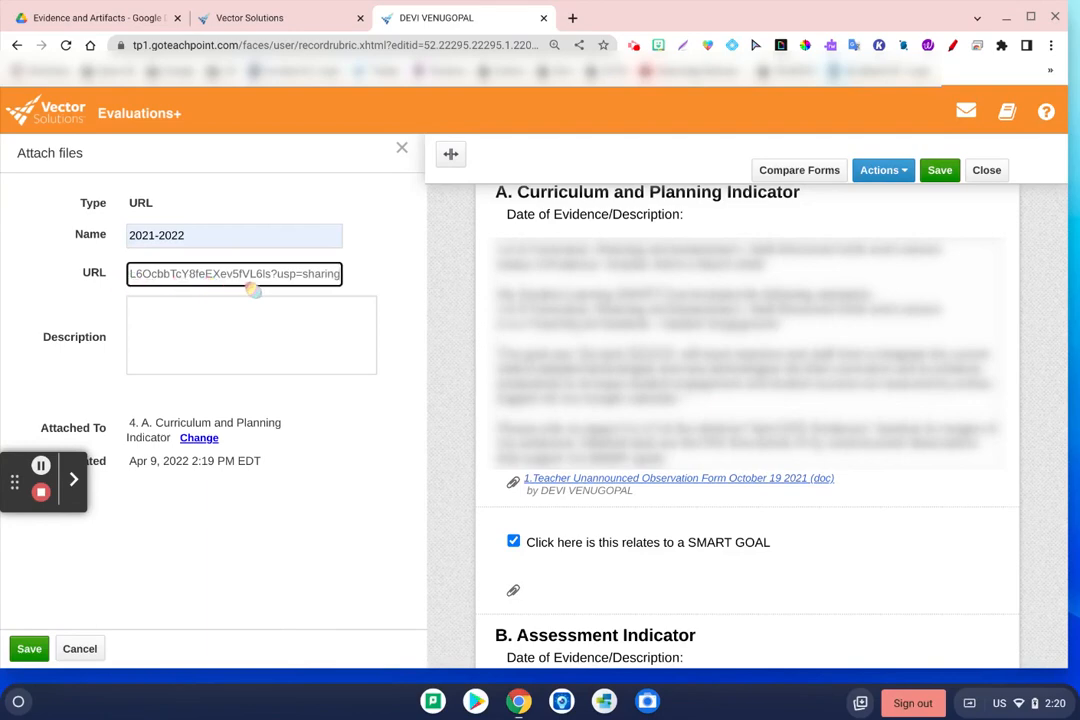
pyautogui.click(29, 648)
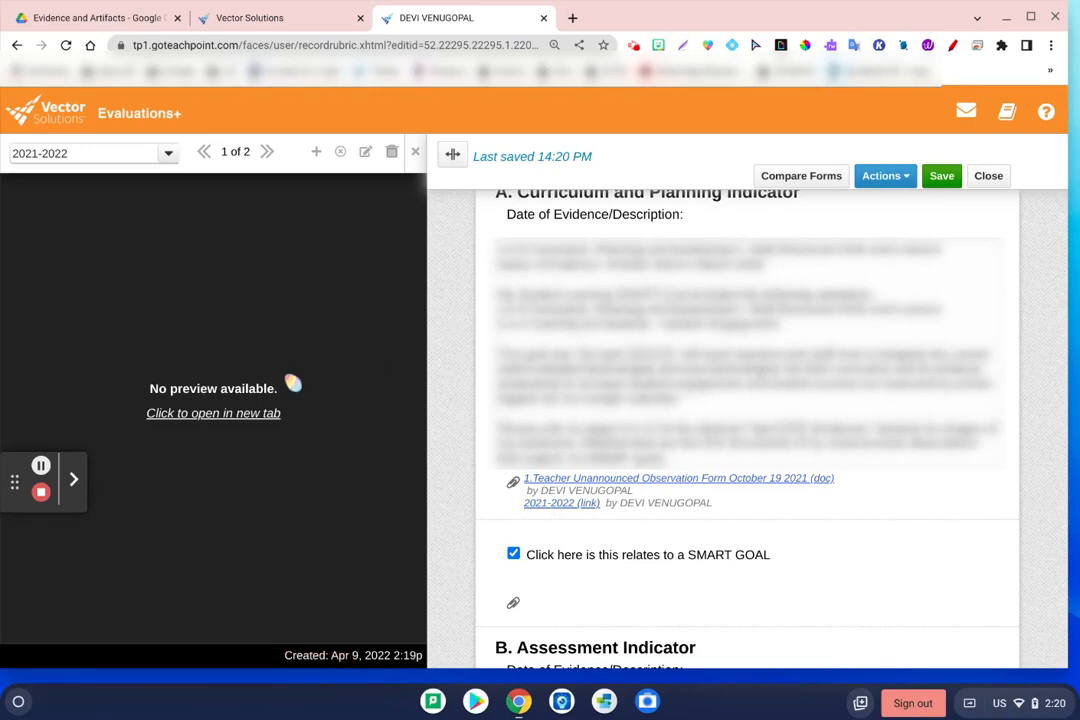
# Check the 2021-2023 folder's link access in Google Drive, then return to the evidence form, save it, and close the attachment preview.
pyautogui.click(110, 18)
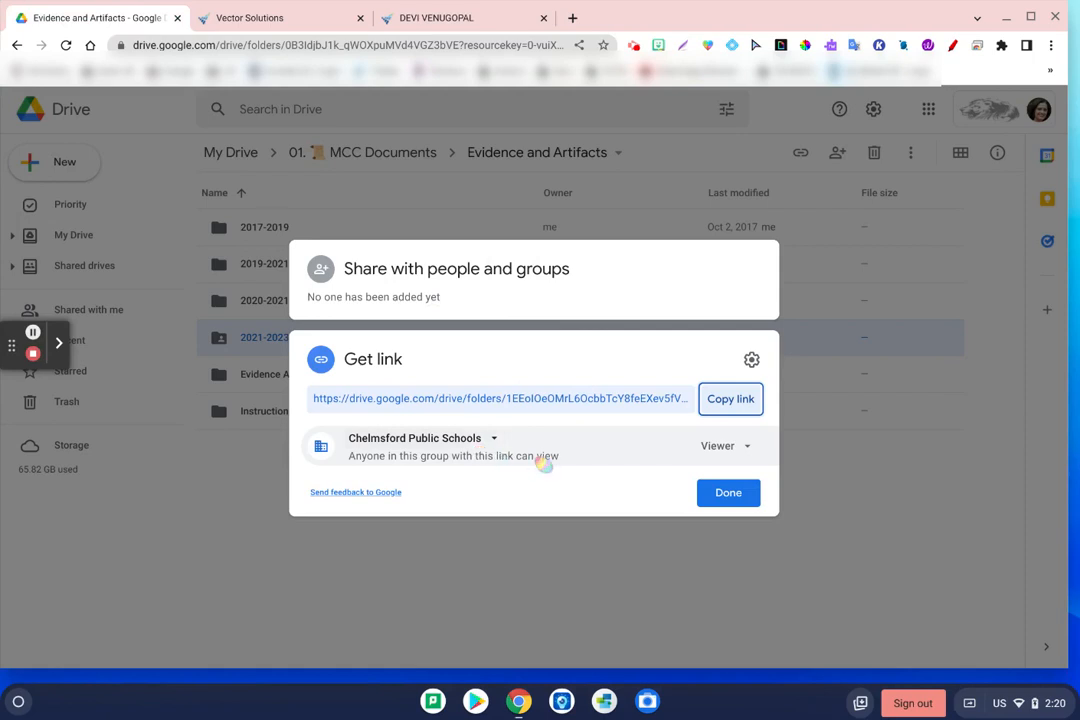
pyautogui.click(436, 18)
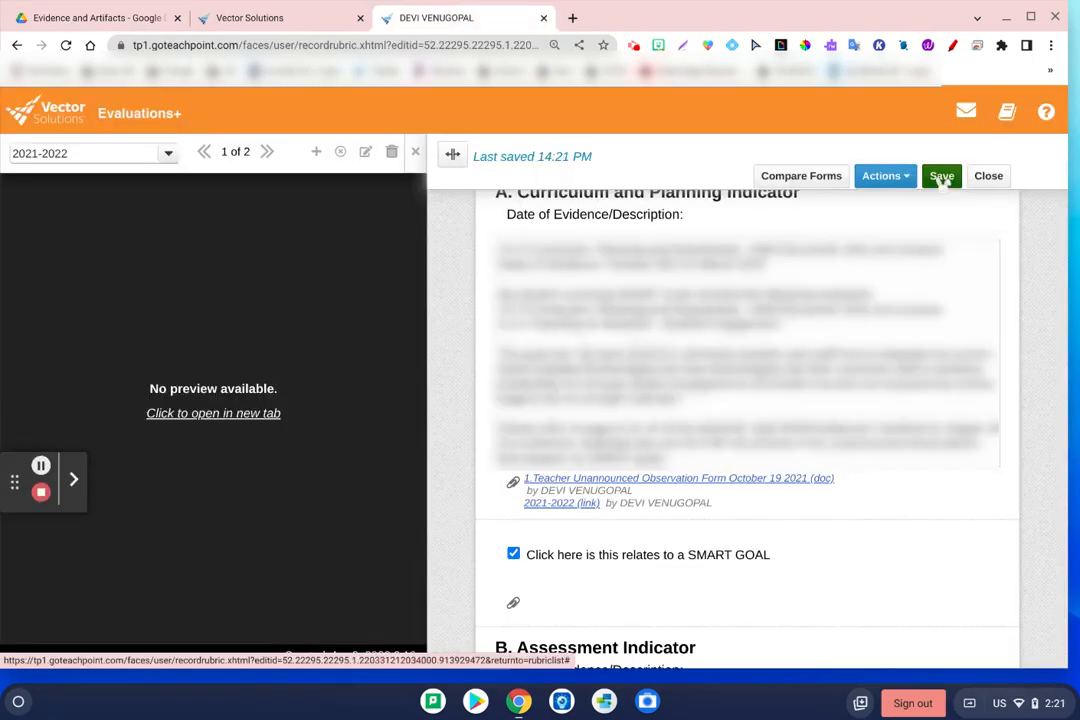
pyautogui.click(415, 150)
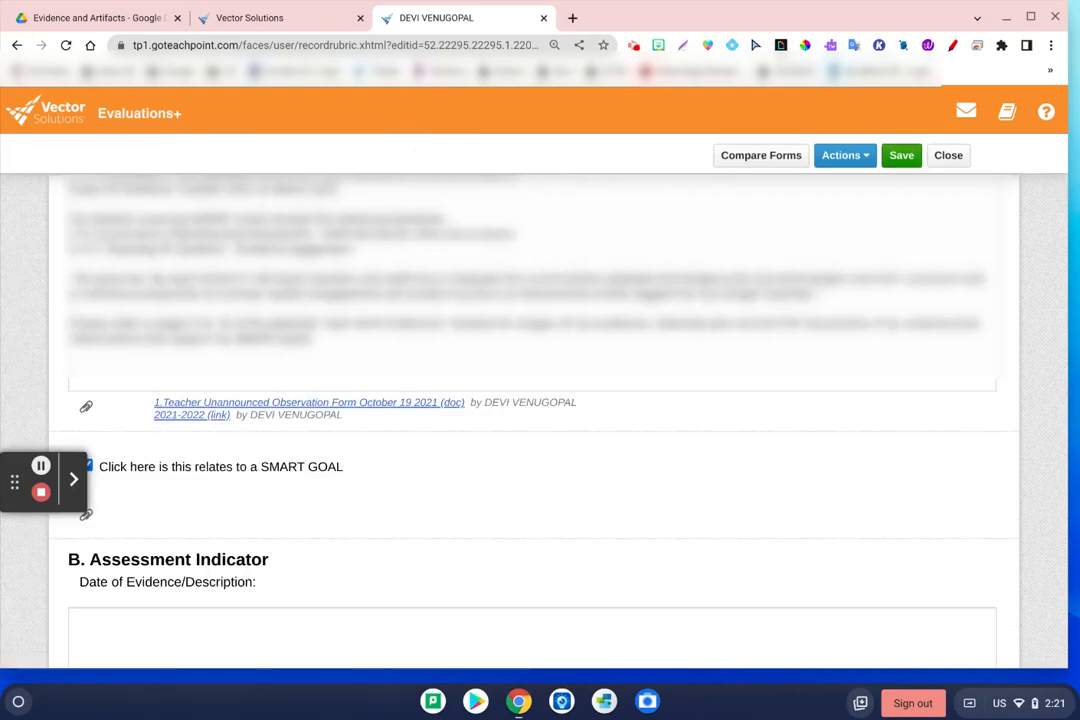
# Upload "2022 April Evidences" from the 2021-2023 folder as a Google Drive file to the Curriculum and Planning Indicator and save the attachment.
pyautogui.click(86, 408)
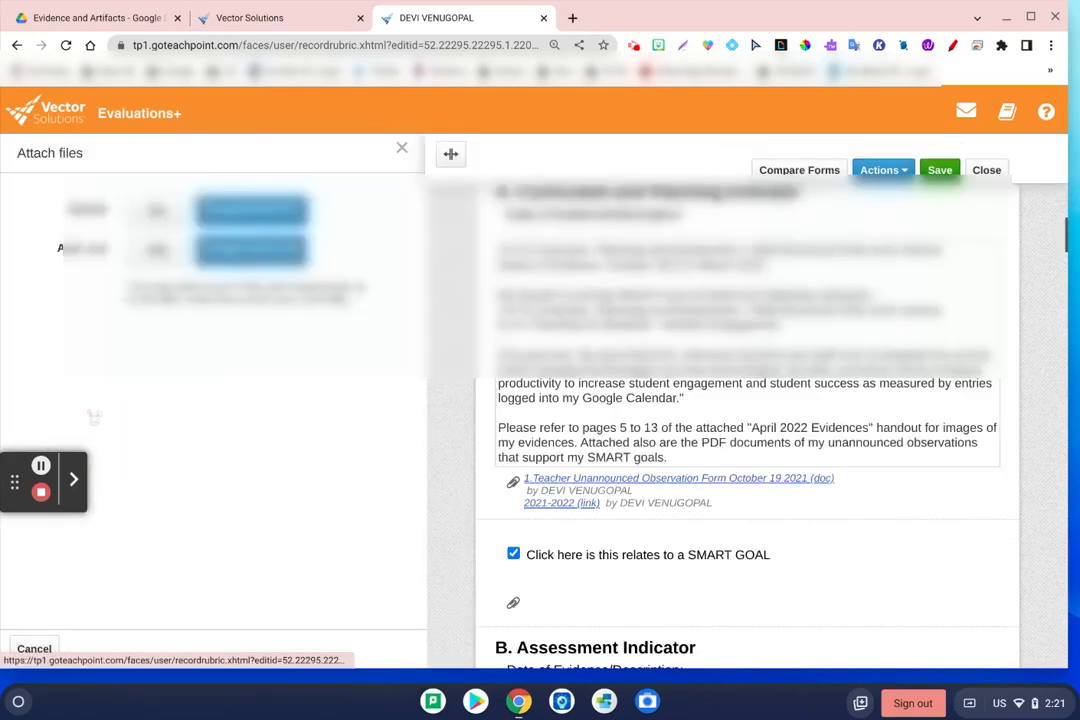
pyautogui.click(212, 207)
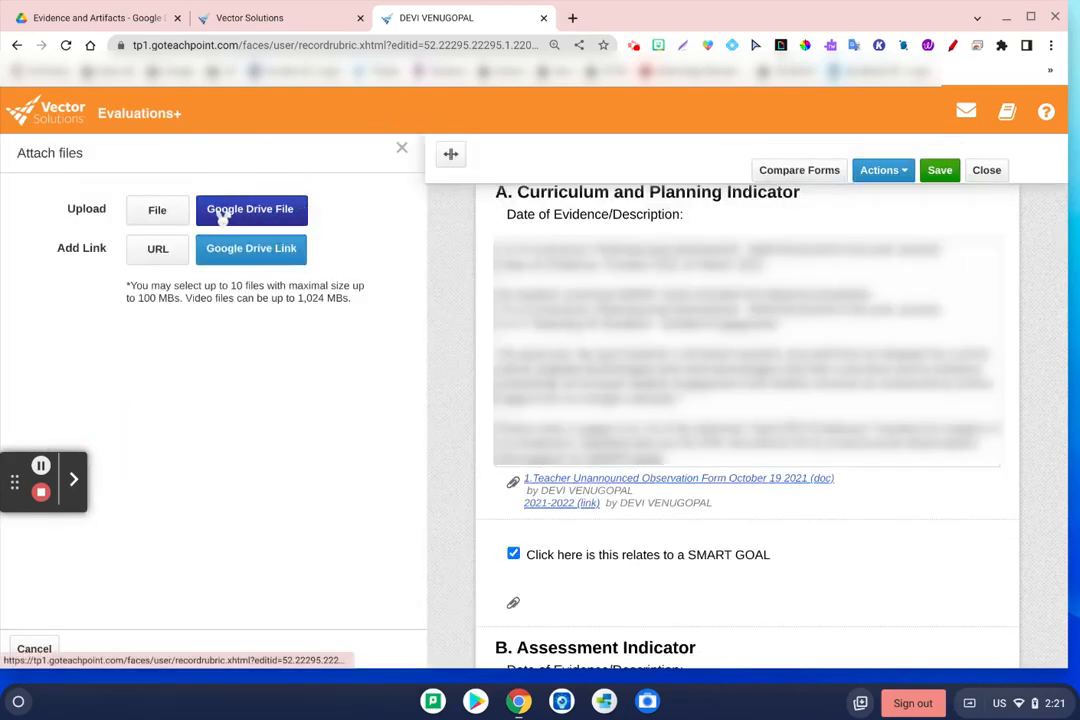
pyautogui.click(273, 218)
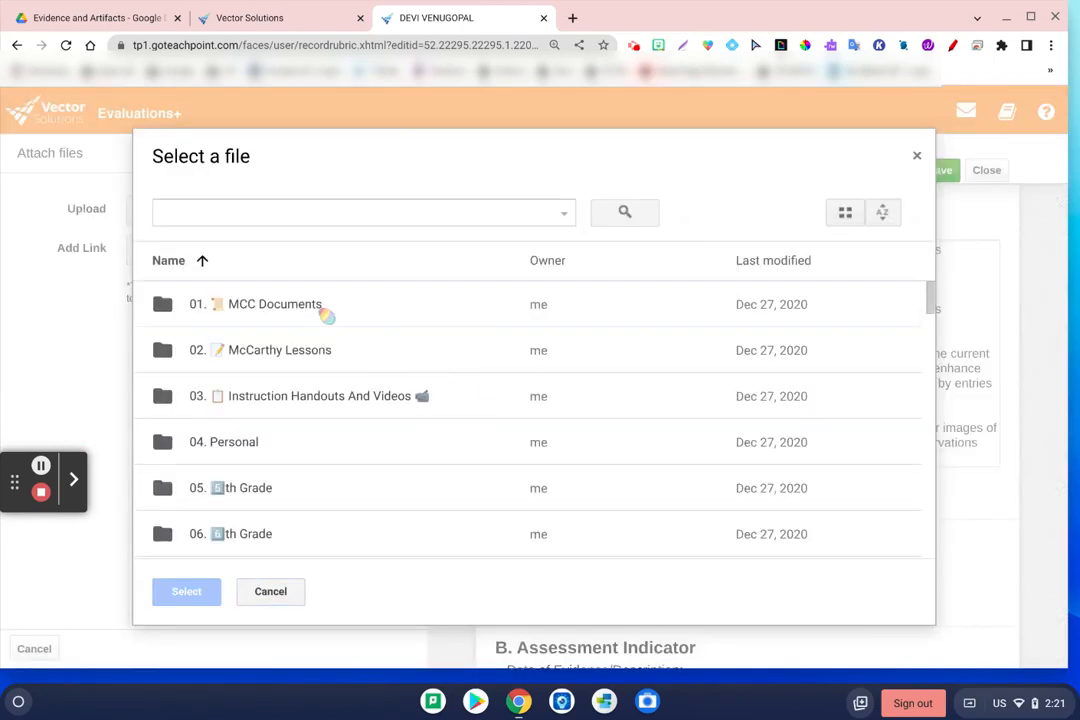
pyautogui.doubleClick(311, 308)
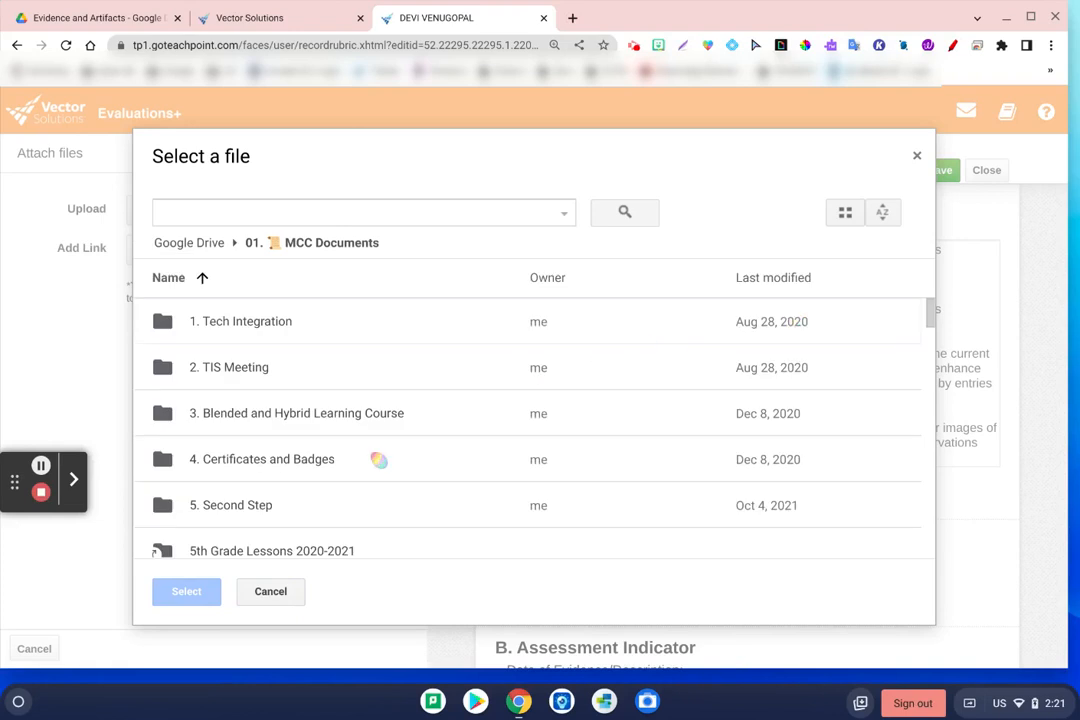
pyautogui.moveTo(938, 318); pyautogui.dragTo(929, 322)
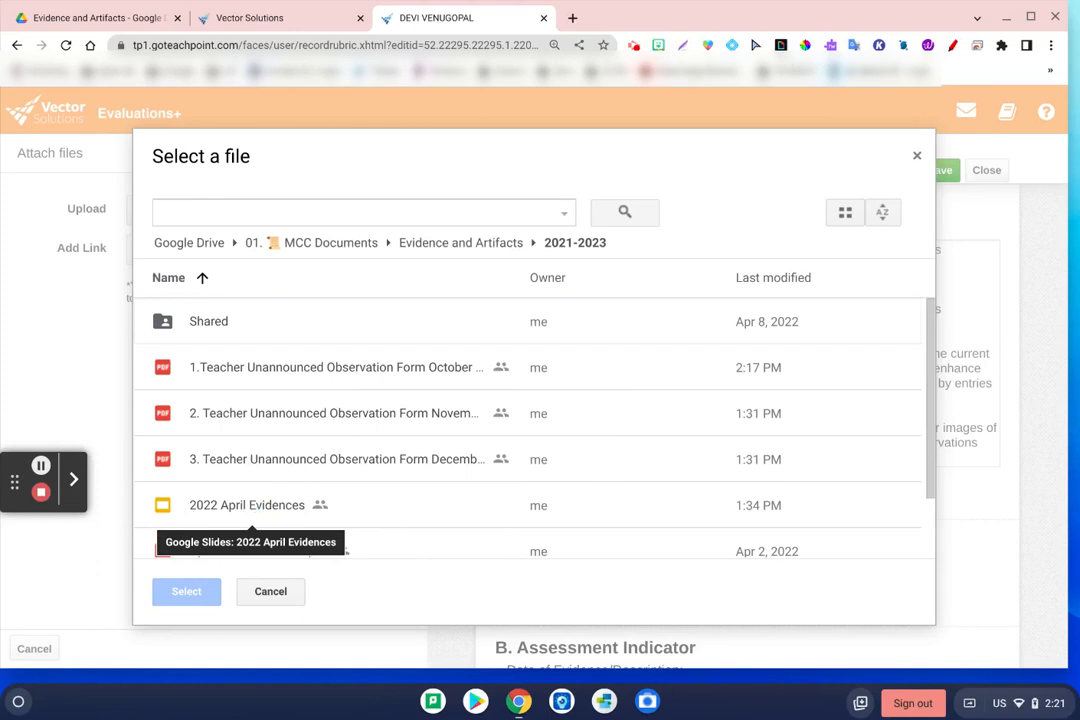
pyautogui.click(250, 512)
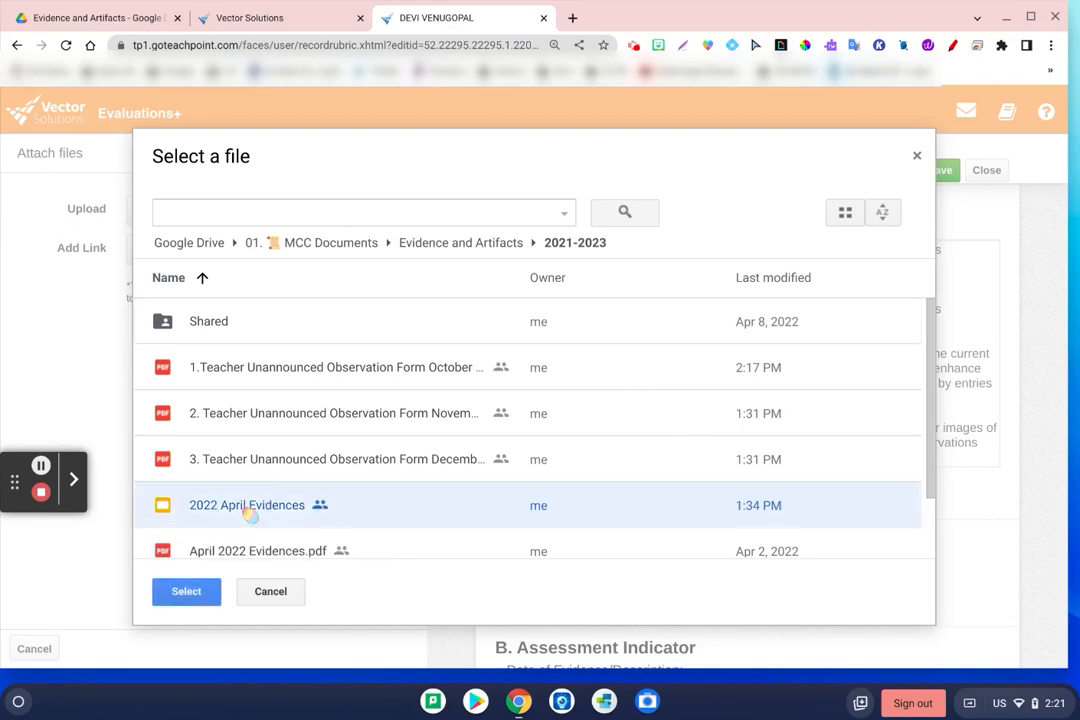
pyautogui.click(204, 592)
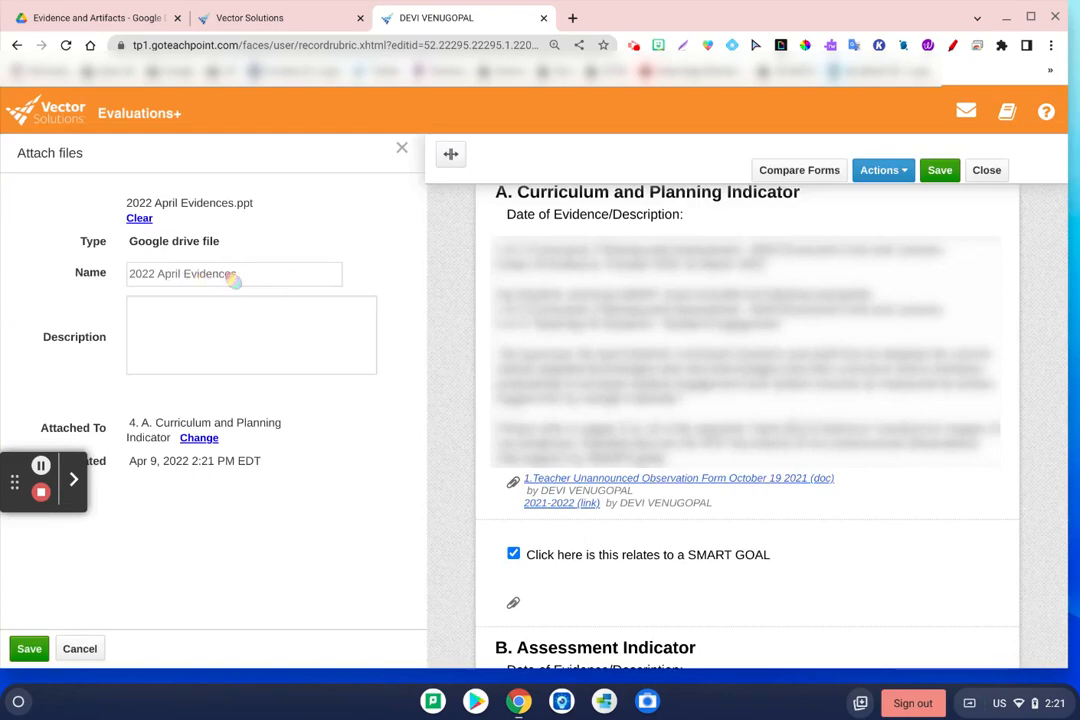
pyautogui.click(30, 649)
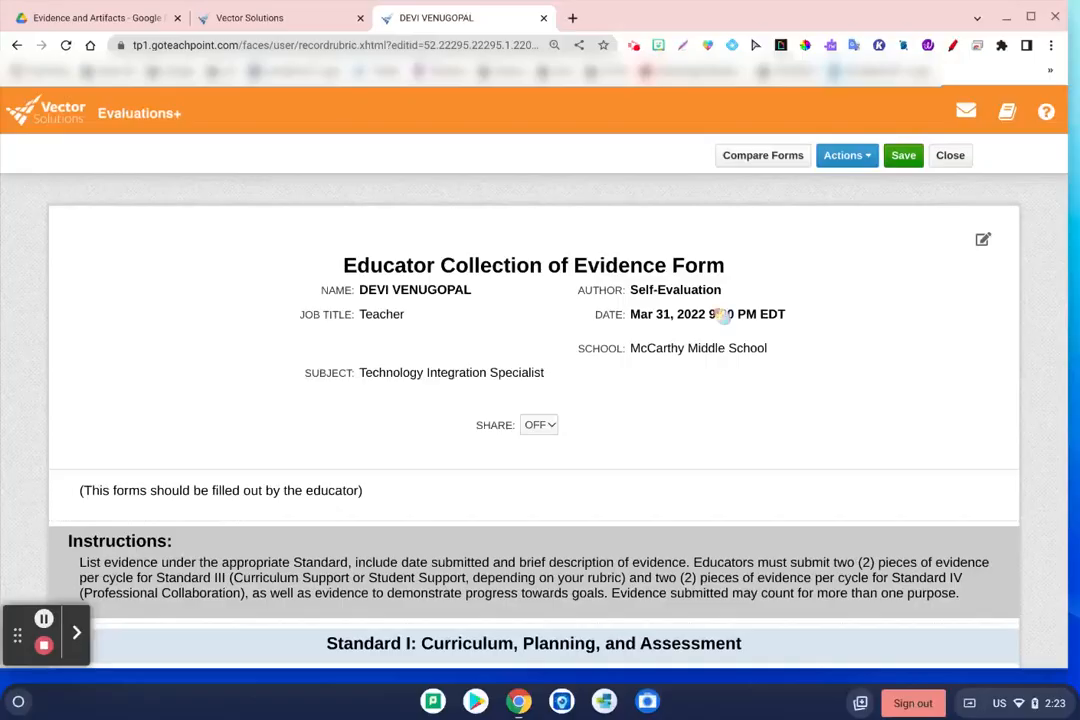
# Attach "2022 April Evidences" from the 2021-2023 folder as a Google Drive link to the Curriculum and Planning Indicator, then save and close the form.
pyautogui.scroll(-1, 950, 371)
pyautogui.scroll(-2, 947, 369)
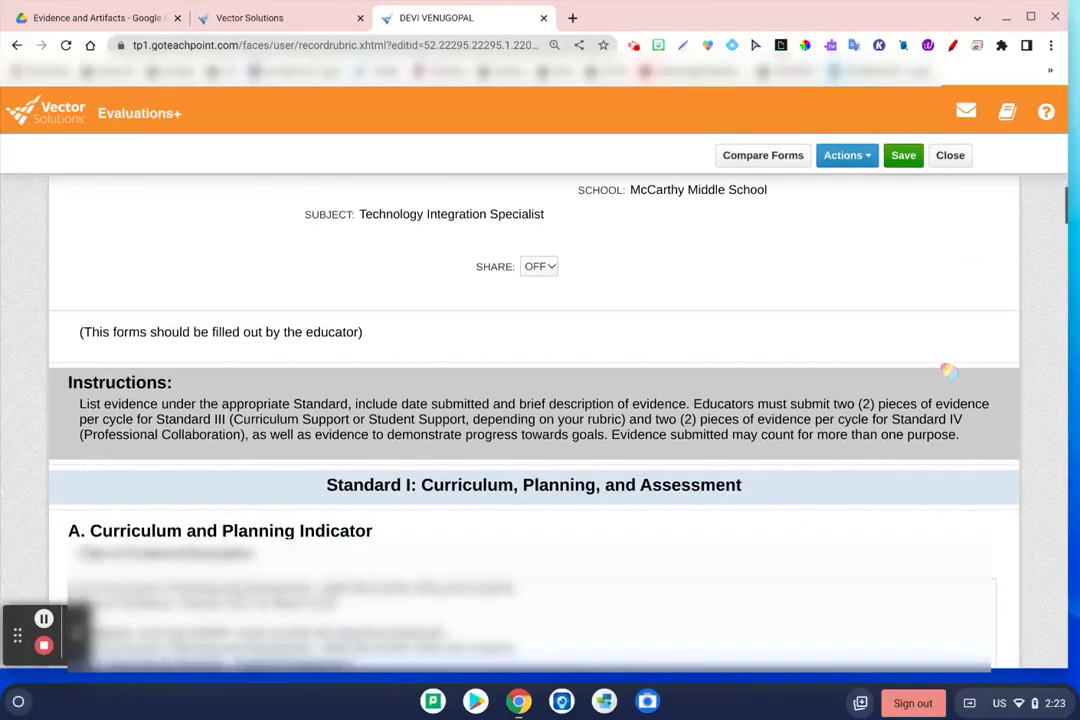
pyautogui.scroll(2, 979, 282)
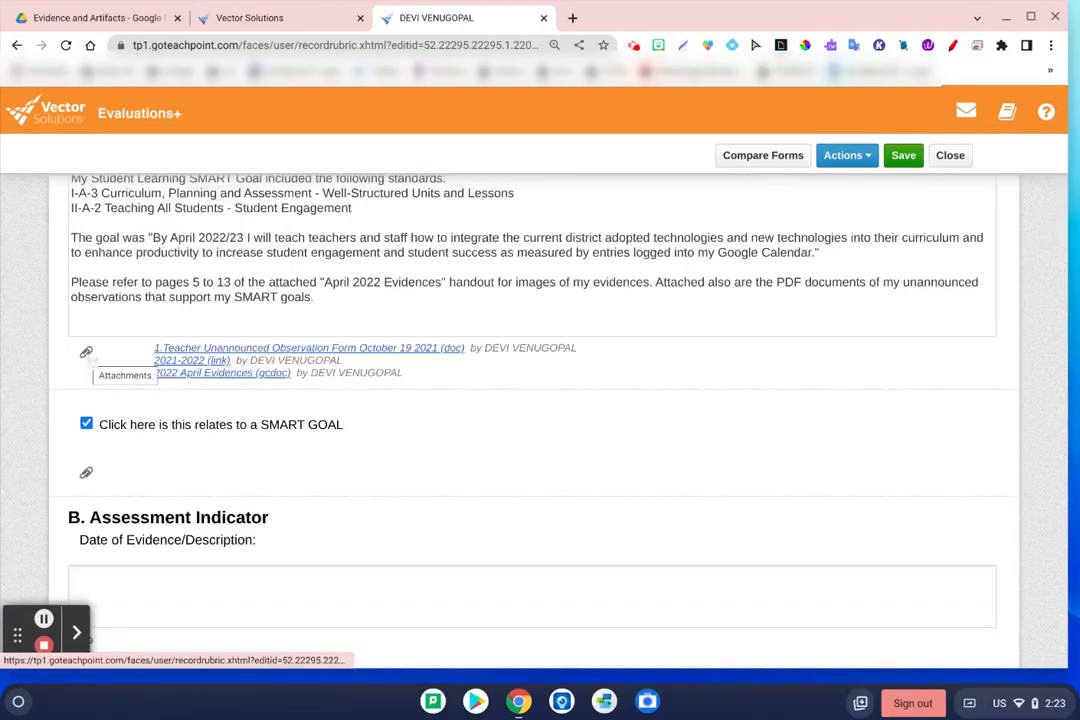
pyautogui.click(86, 352)
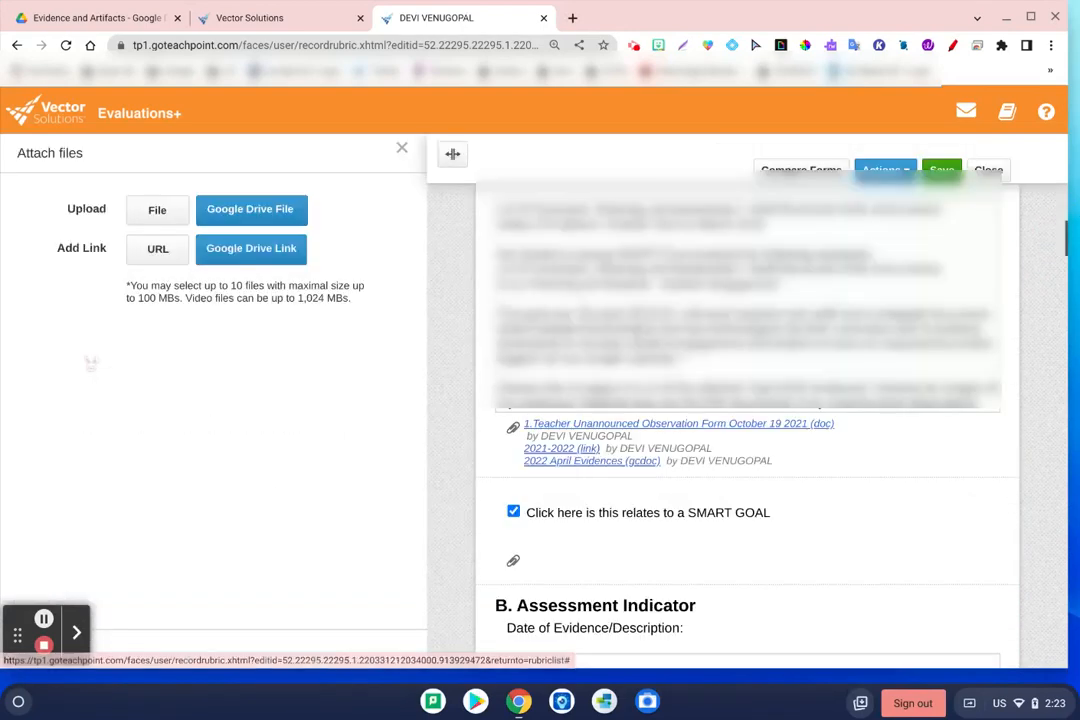
pyautogui.click(252, 248)
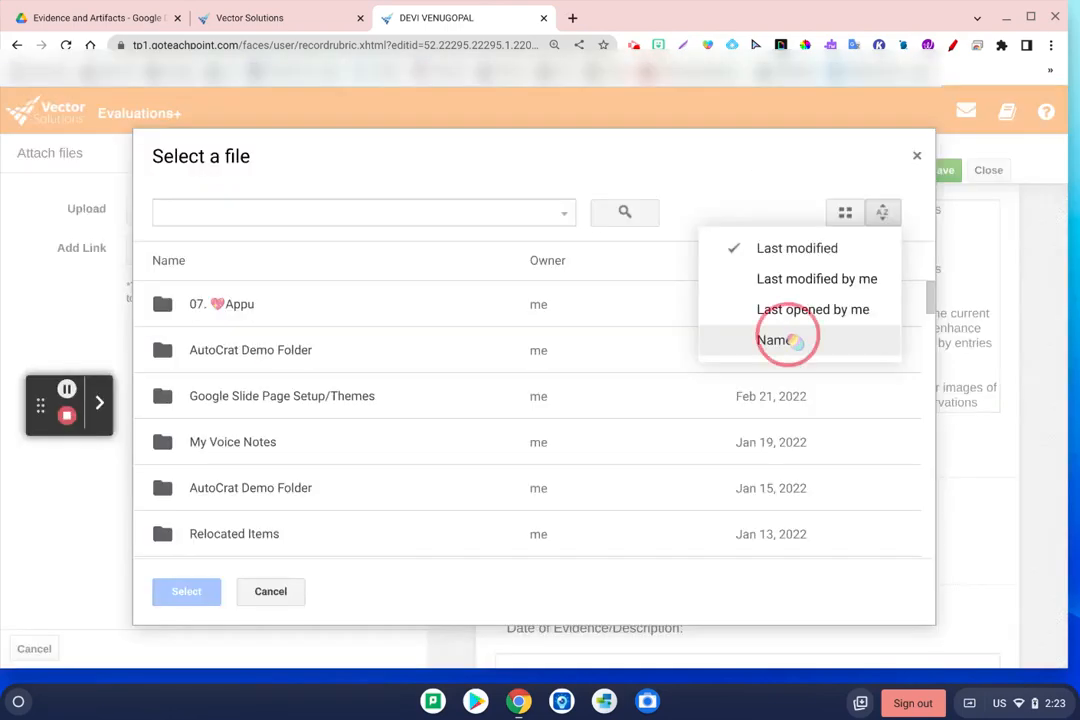
pyautogui.click(796, 338)
pyautogui.doubleClick(442, 302)
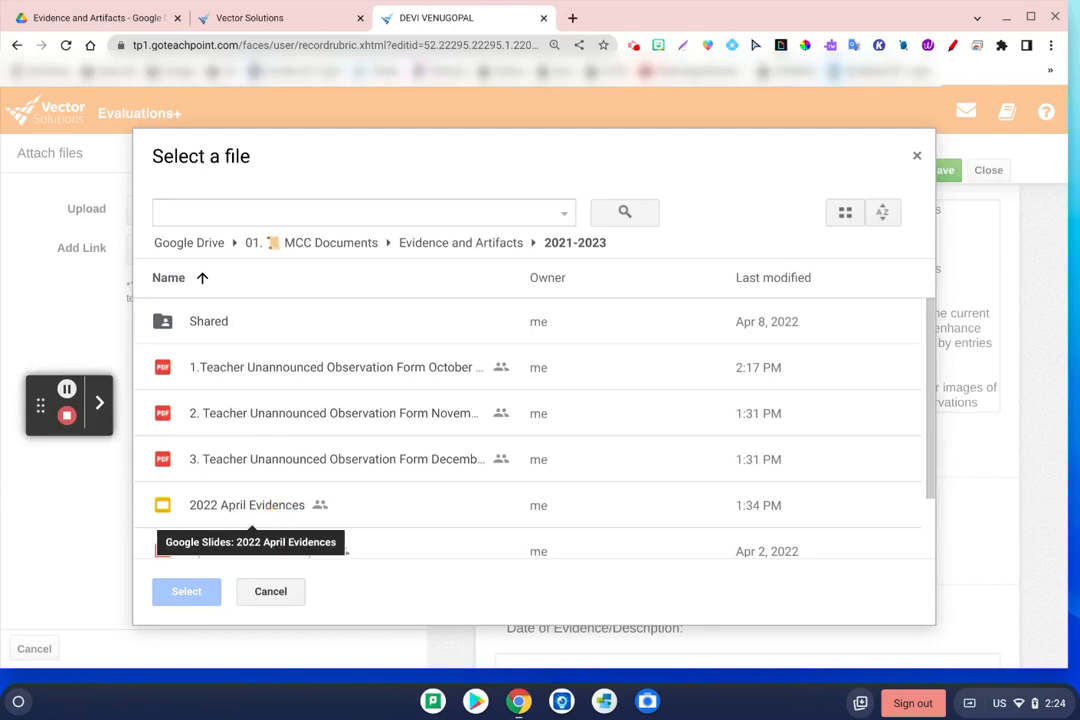
pyautogui.doubleClick(270, 513)
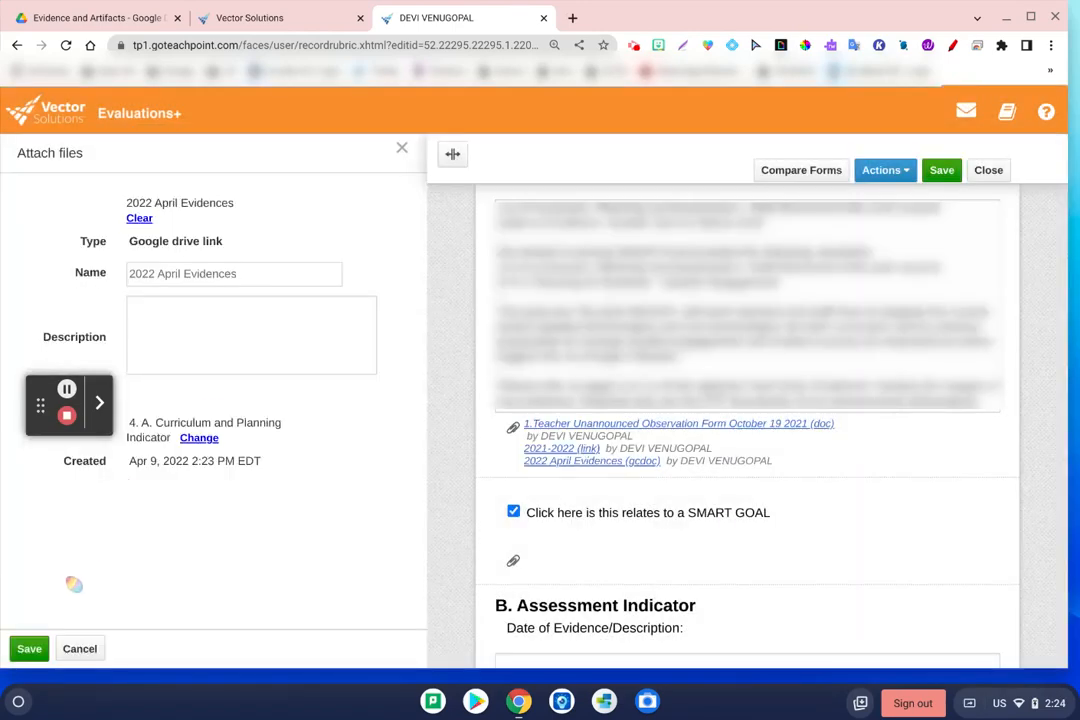
pyautogui.click(29, 649)
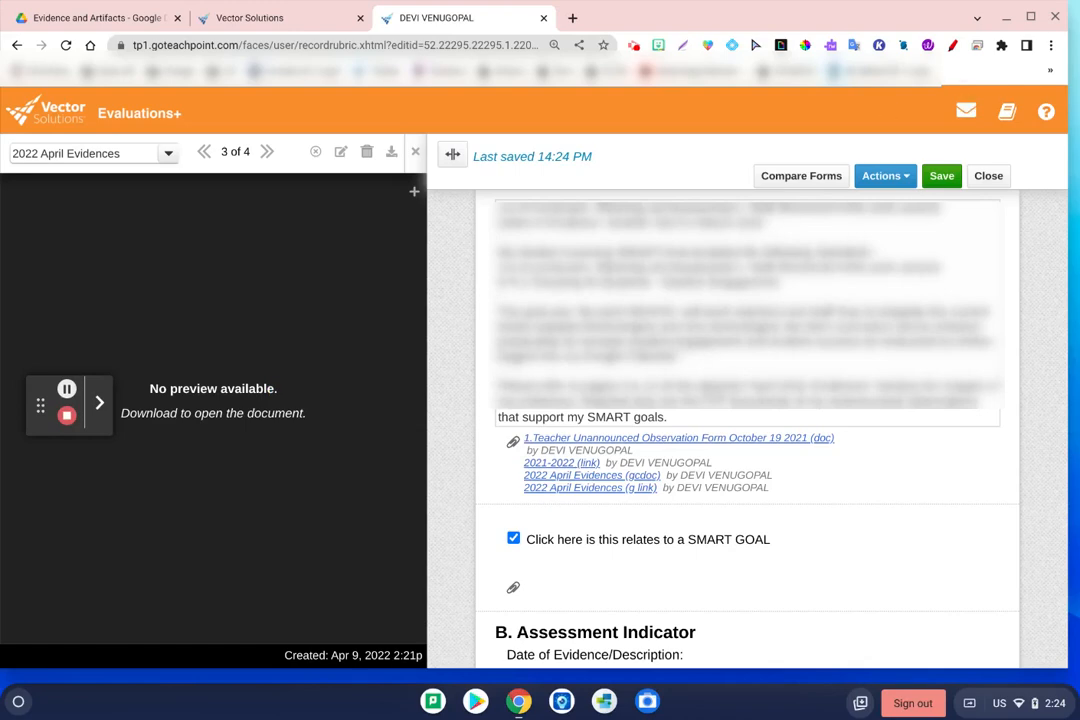
pyautogui.click(950, 178)
pyautogui.click(988, 176)
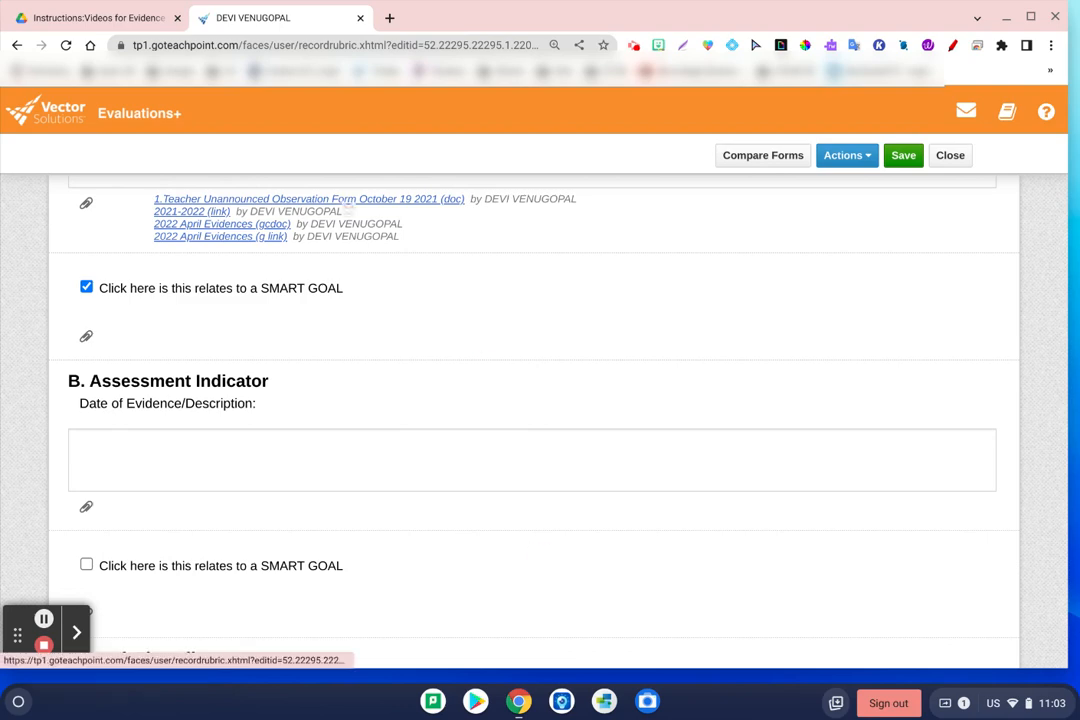
# Delete the "1.Teacher Unannounced Observation Form October 19 2021" document and the "2021-2022" link from the Curriculum and Planning Indicator.
pyautogui.click(345, 202)
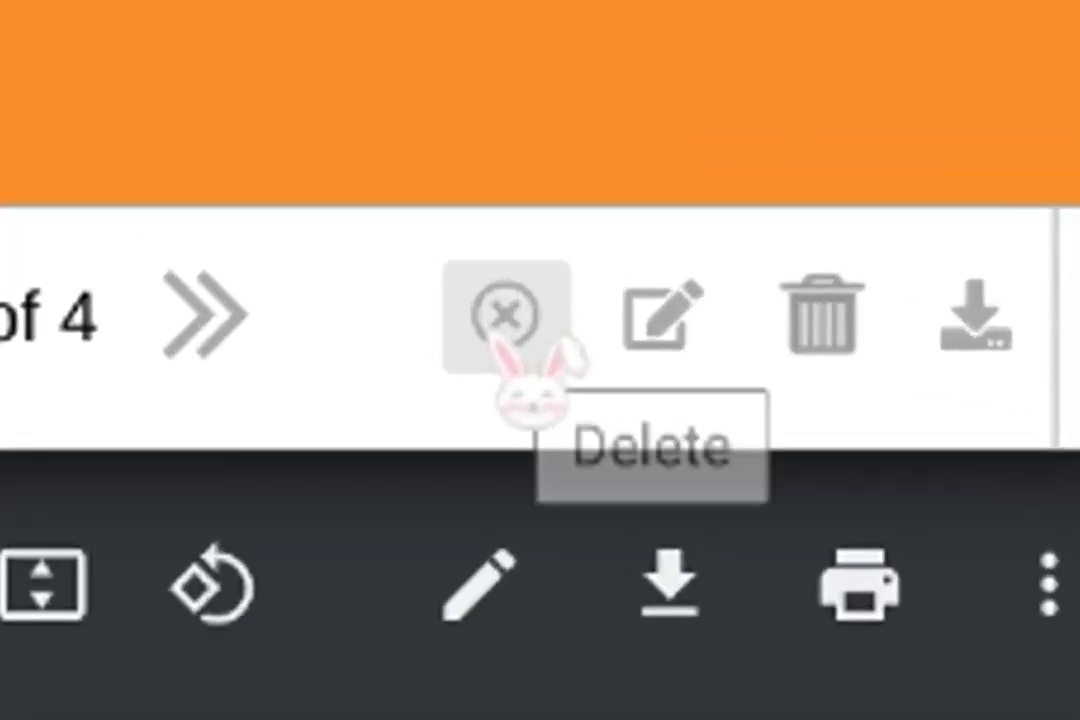
pyautogui.click(505, 350)
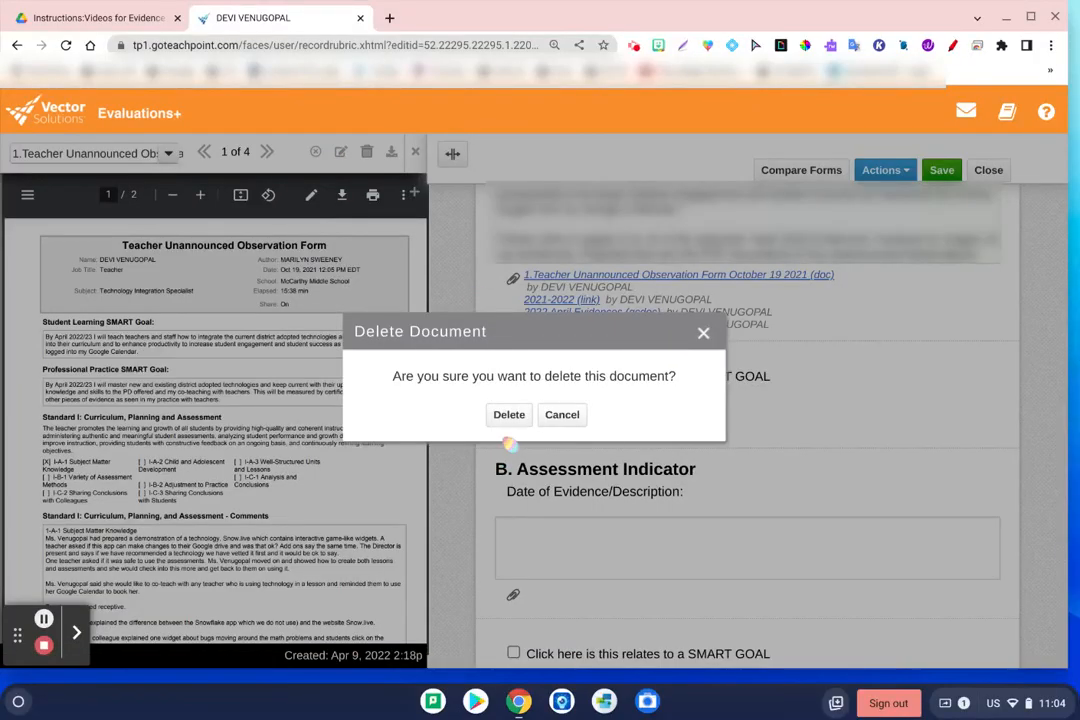
pyautogui.click(509, 414)
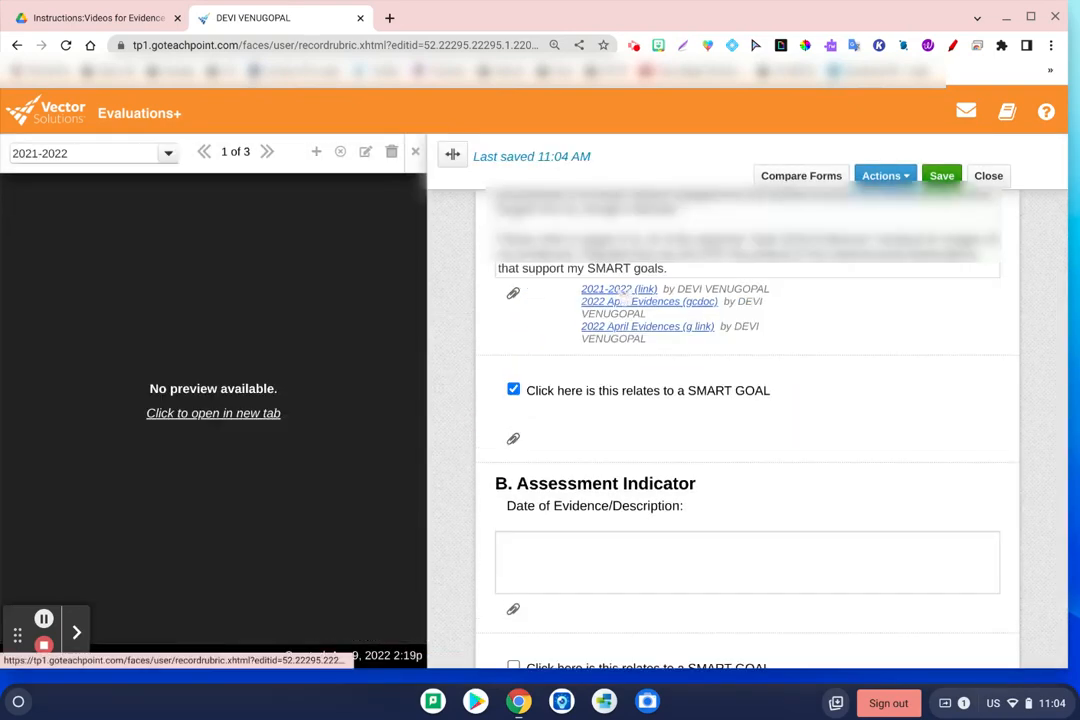
pyautogui.click(622, 291)
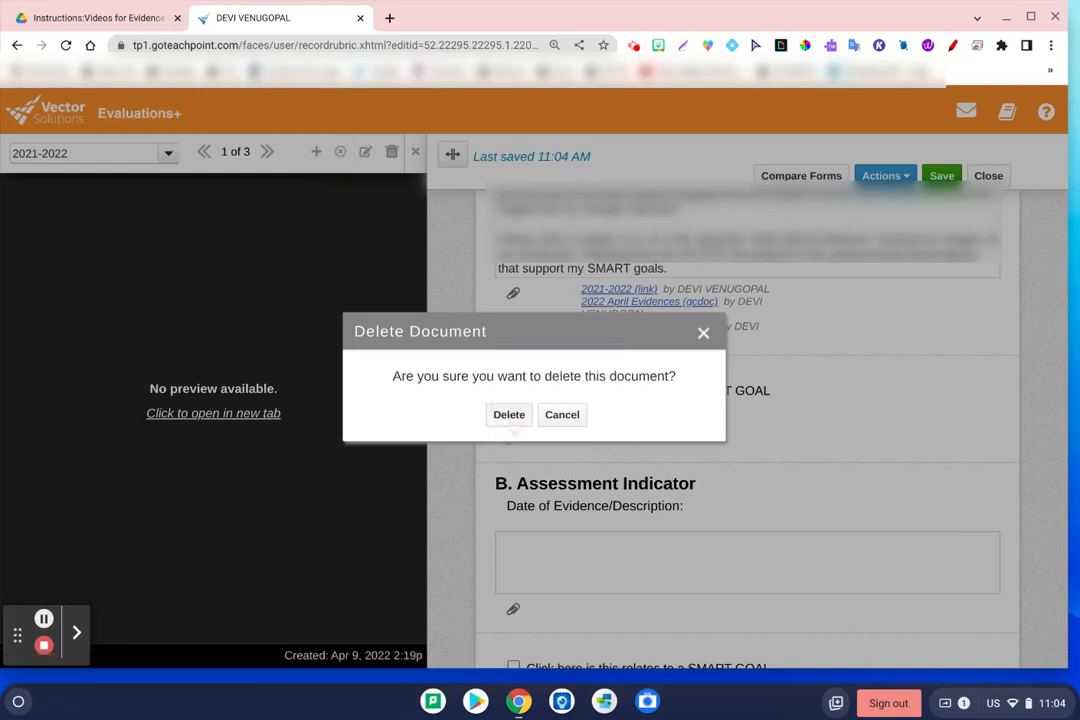
pyautogui.click(509, 415)
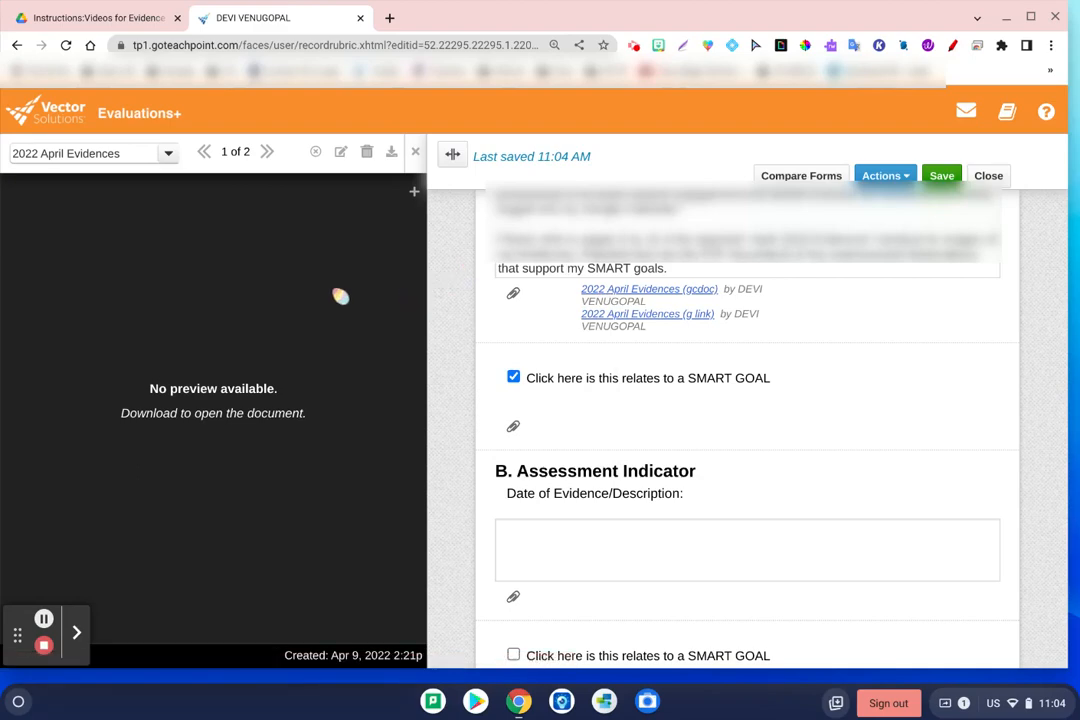
# Delete both "2022 April Evidences" attachments, the Google Drive file and the Google Drive link, from the Curriculum and Planning Indicator.
pyautogui.click(316, 152)
pyautogui.click(640, 298)
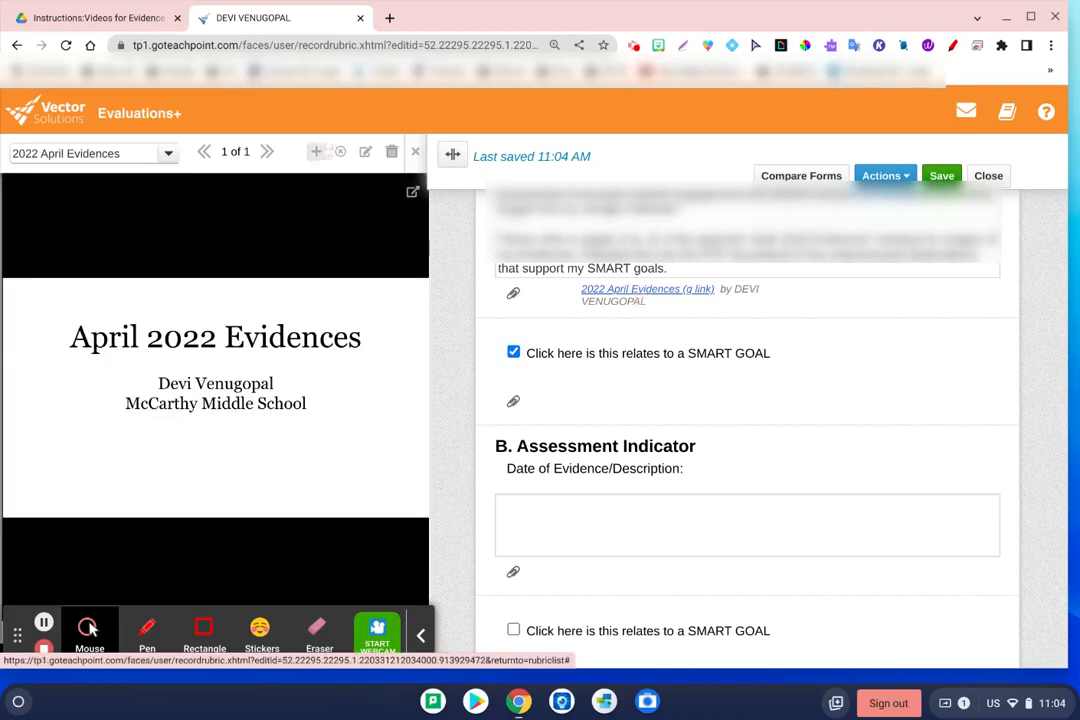
pyautogui.click(340, 152)
pyautogui.click(508, 414)
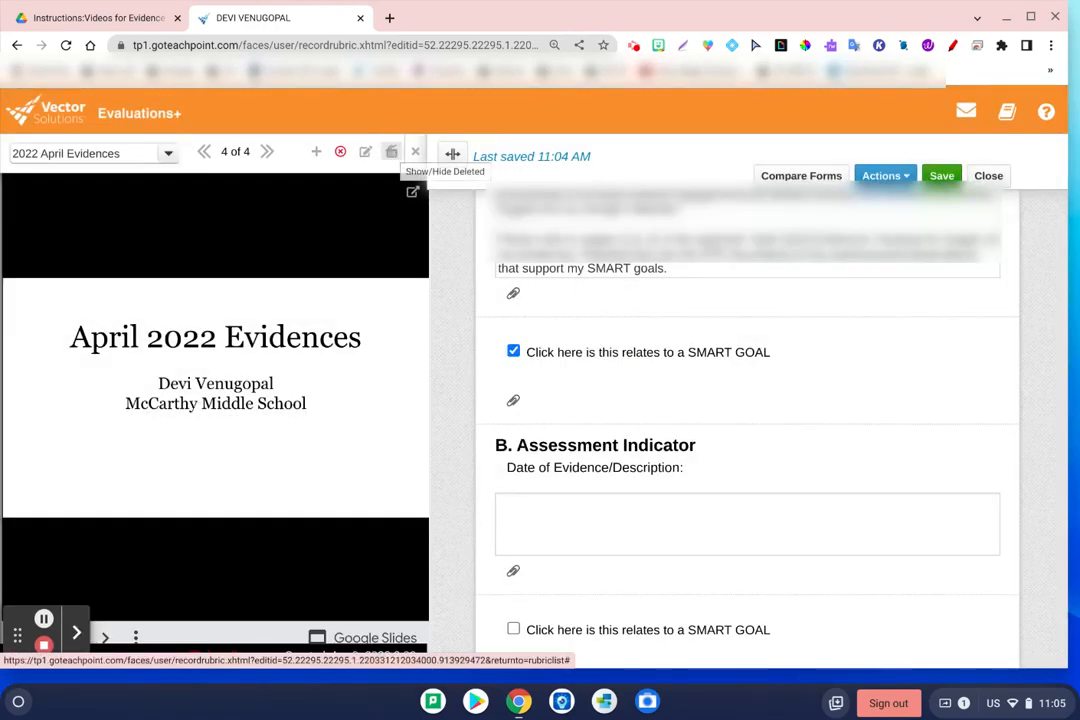
# Show the deleted attachments and restore the "2022 April Evidences" Google Drive link.
pyautogui.click(391, 152)
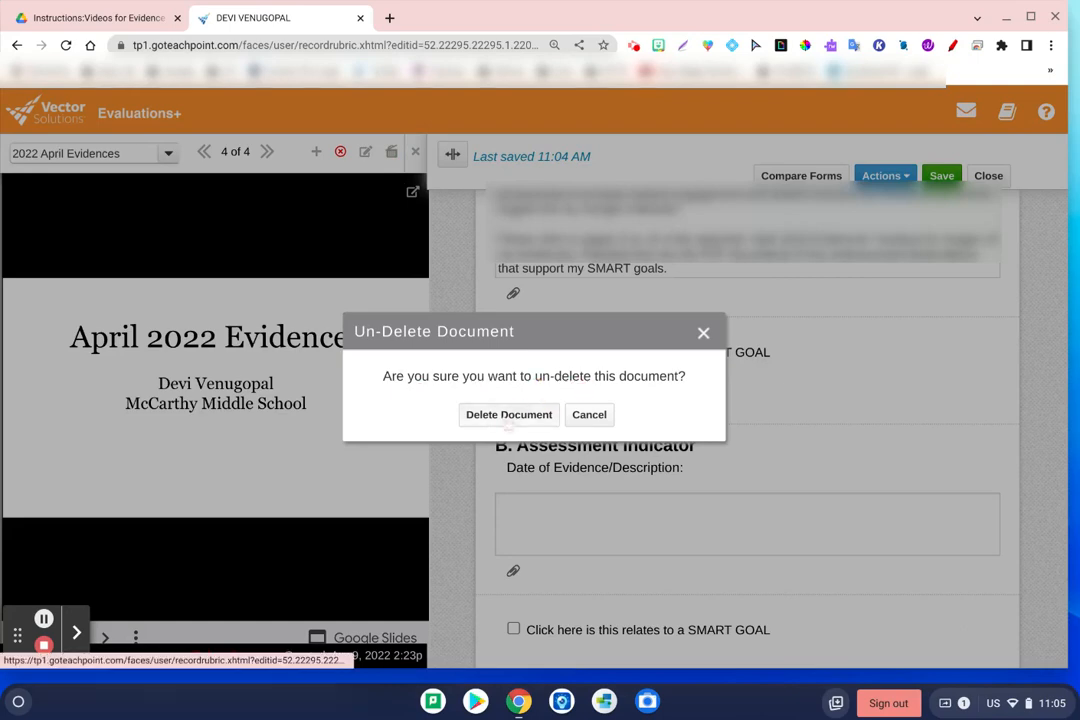
pyautogui.click(508, 414)
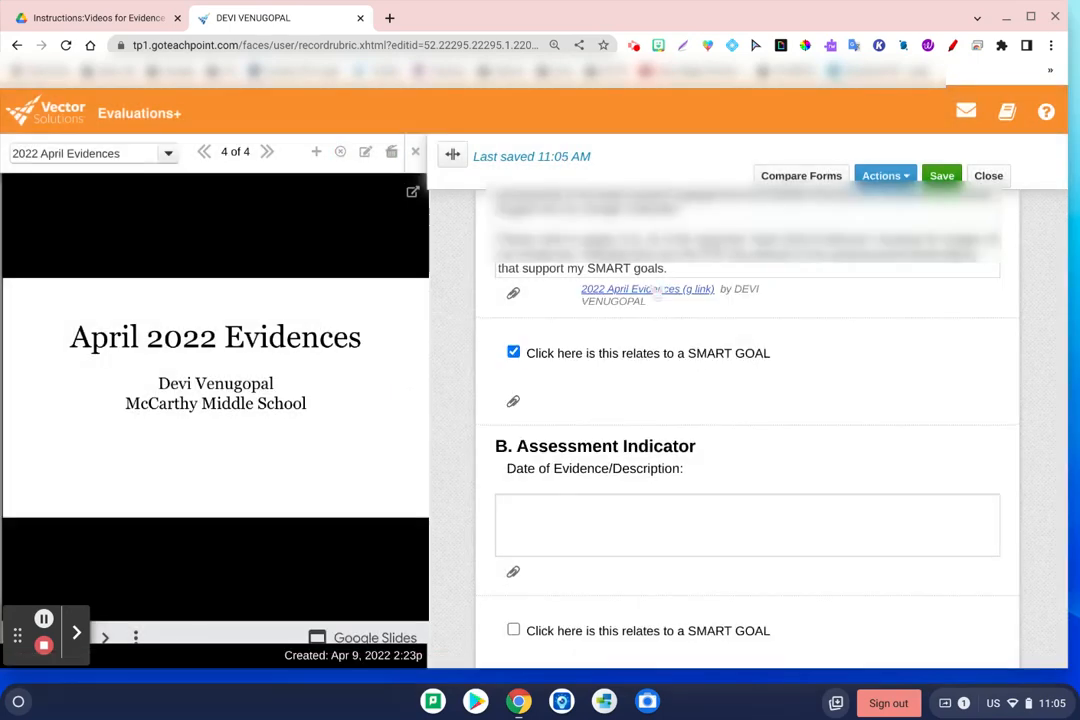